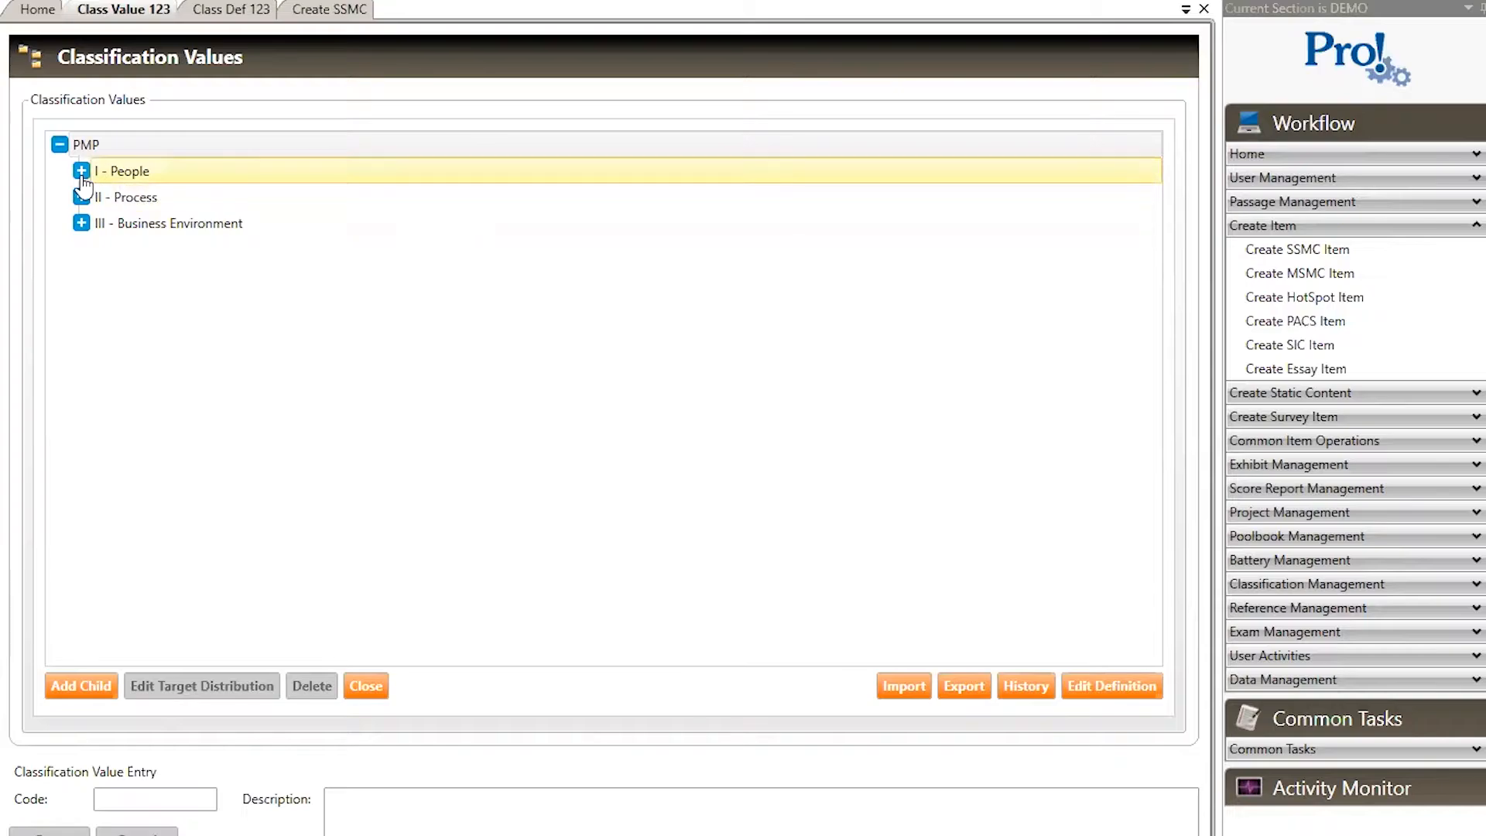
Examine the PMP classification hierarchy by expanding the tasks and enablers under the People and Business Environment domains
{"action": "left_click", "coordinate": [81, 170]}
{"action": "left_click", "coordinate": [103, 198]}
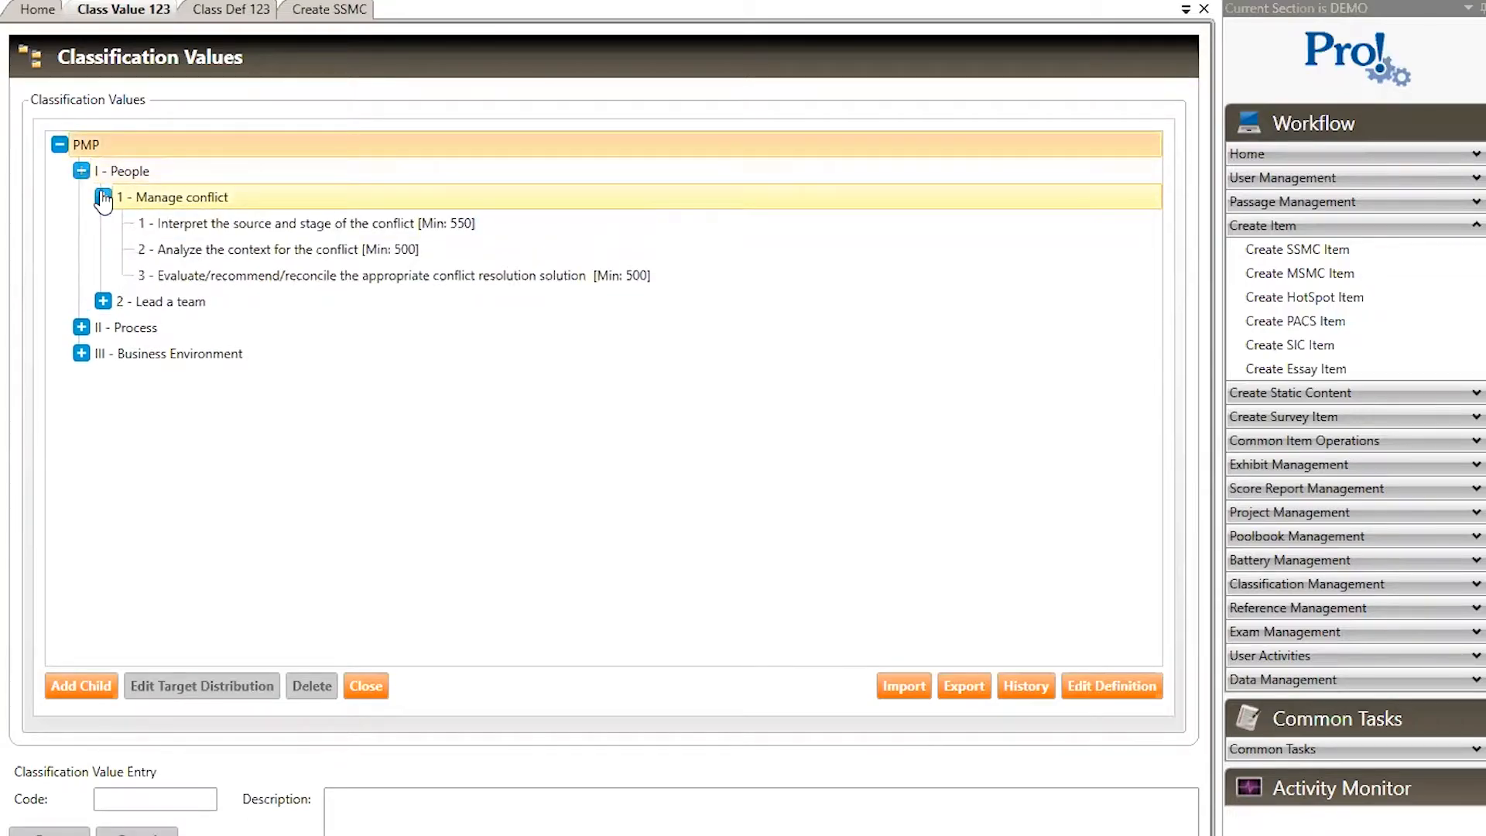
{"action": "left_click", "coordinate": [103, 301]}
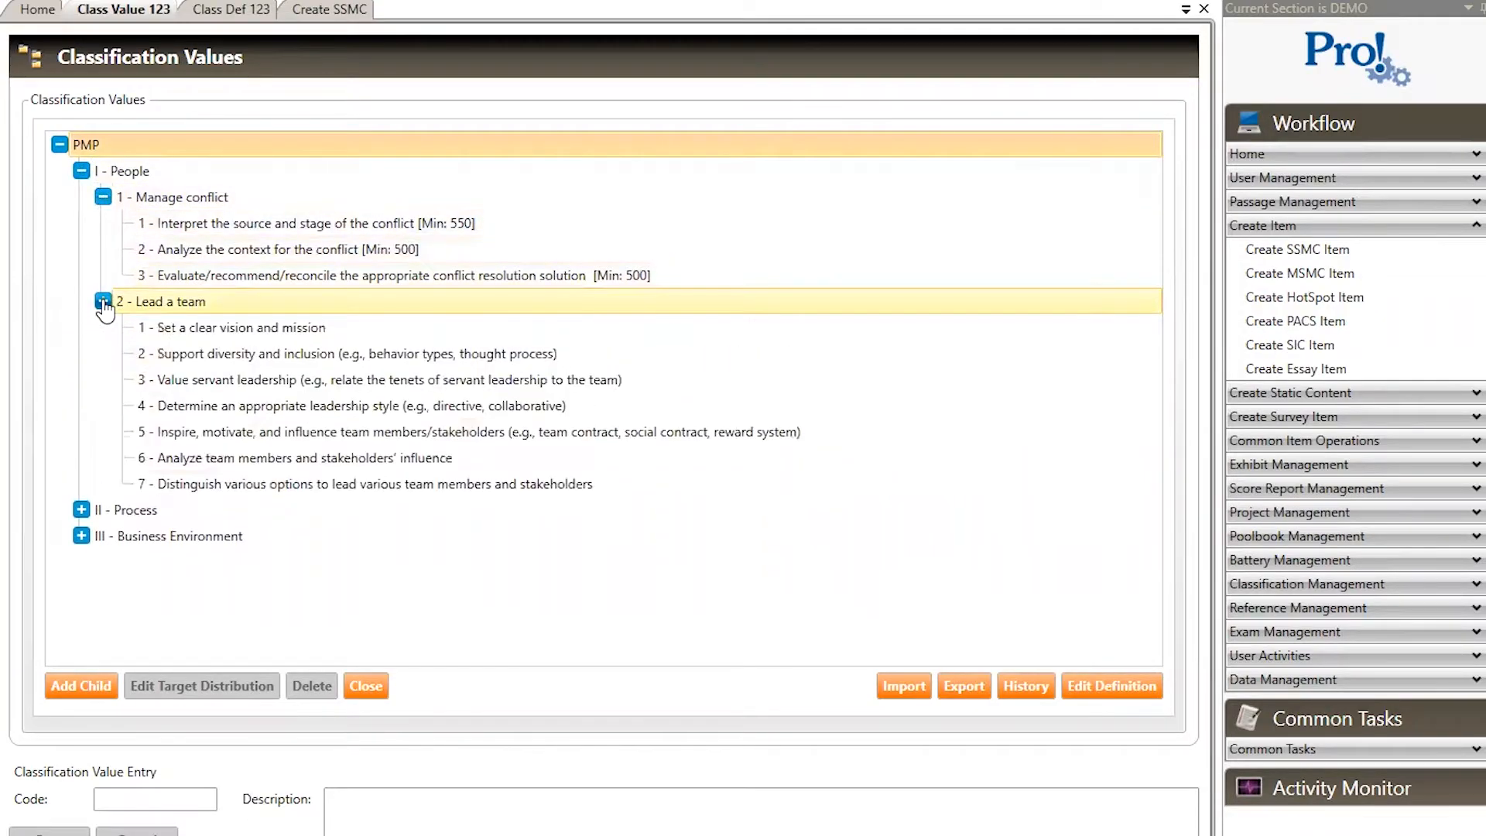
{"action": "left_click", "coordinate": [81, 536]}
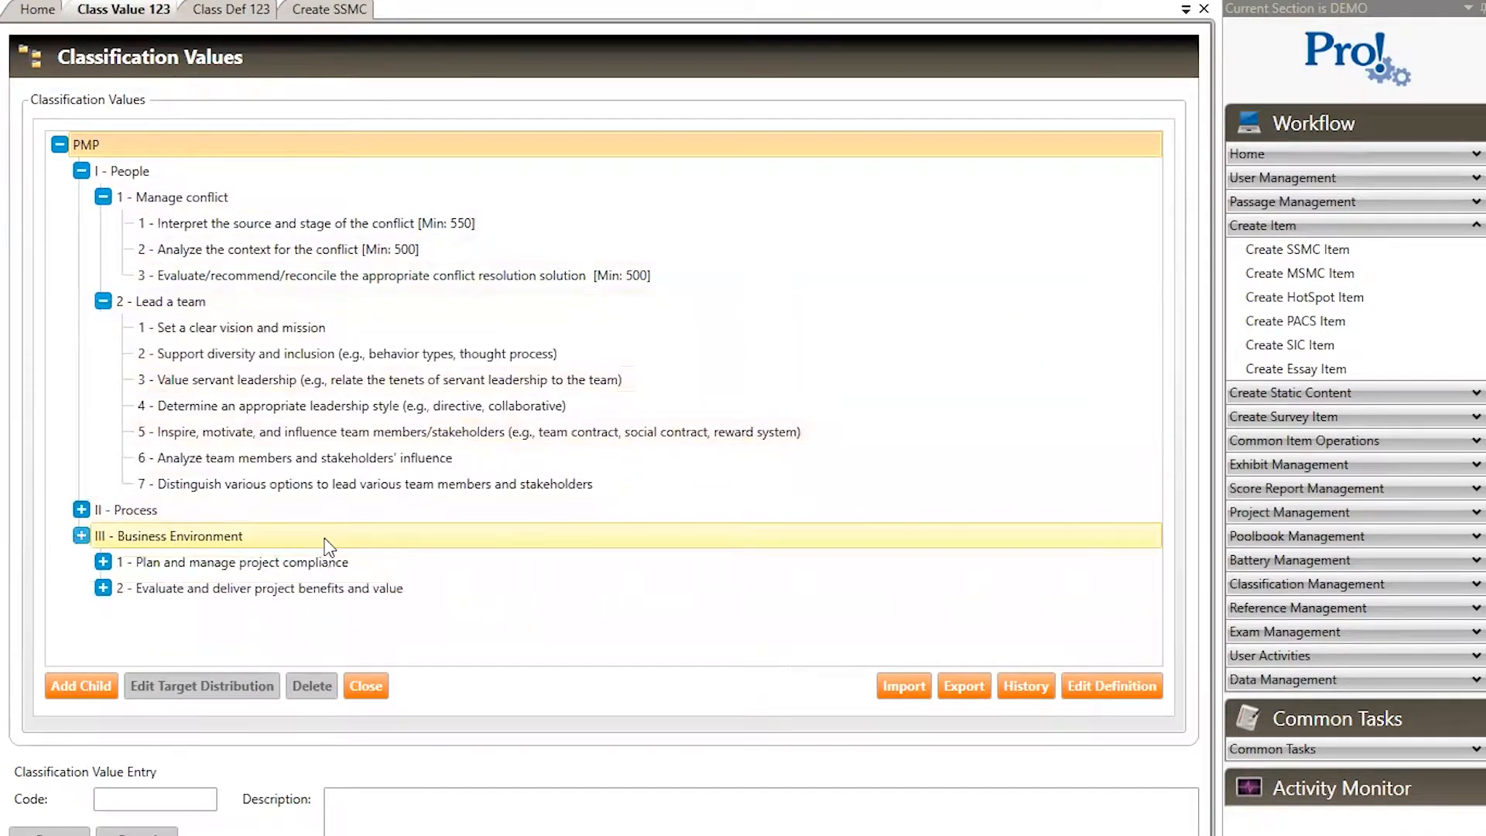
{"action": "left_click", "coordinate": [103, 562]}
{"action": "scroll", "coordinate": [475, 534], "scroll_direction": "down", "scroll_amount": 3}
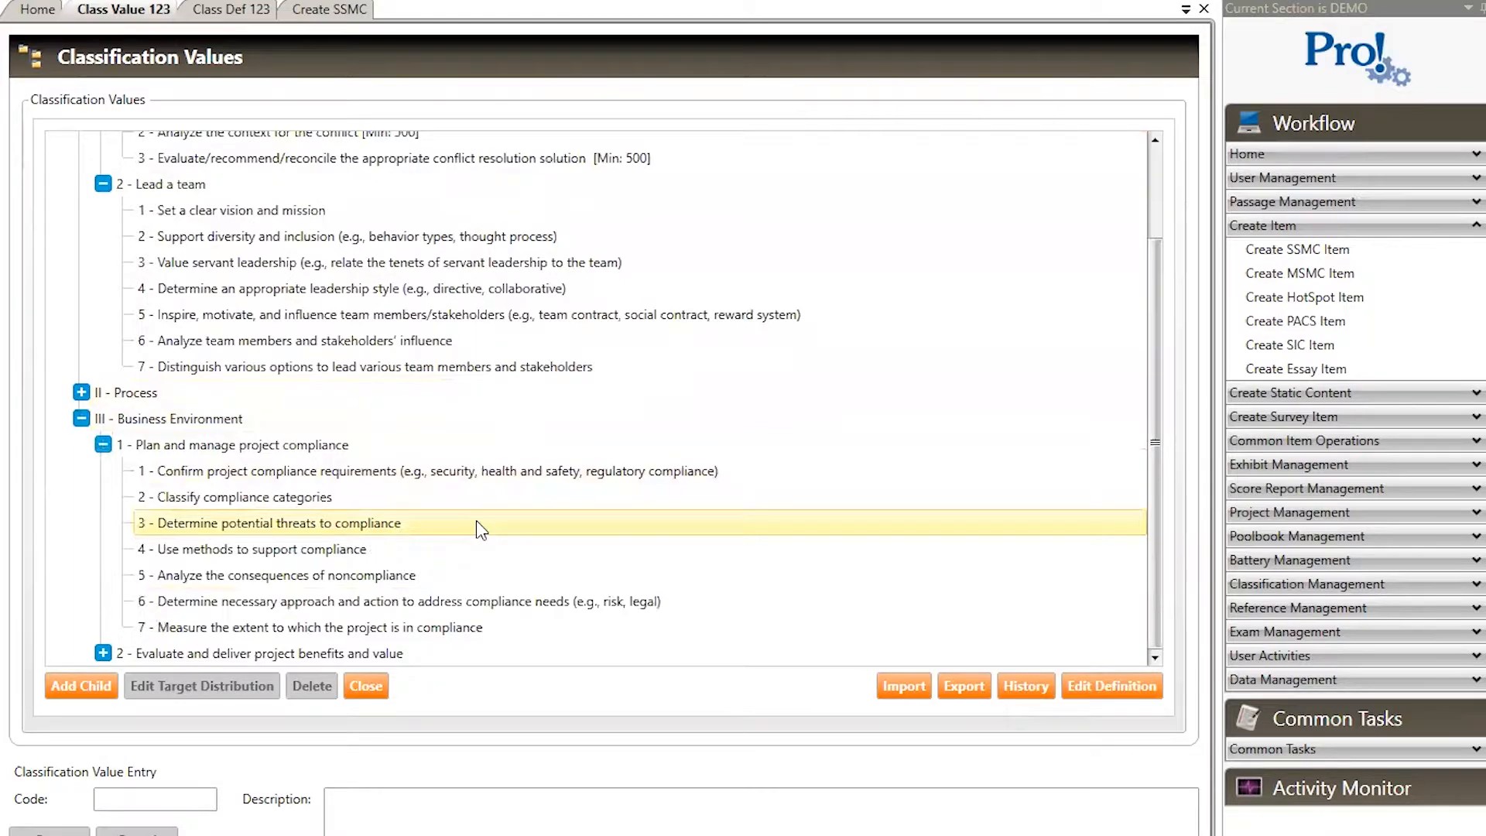
{"action": "scroll", "coordinate": [495, 472], "scroll_direction": "up", "scroll_amount": 3}
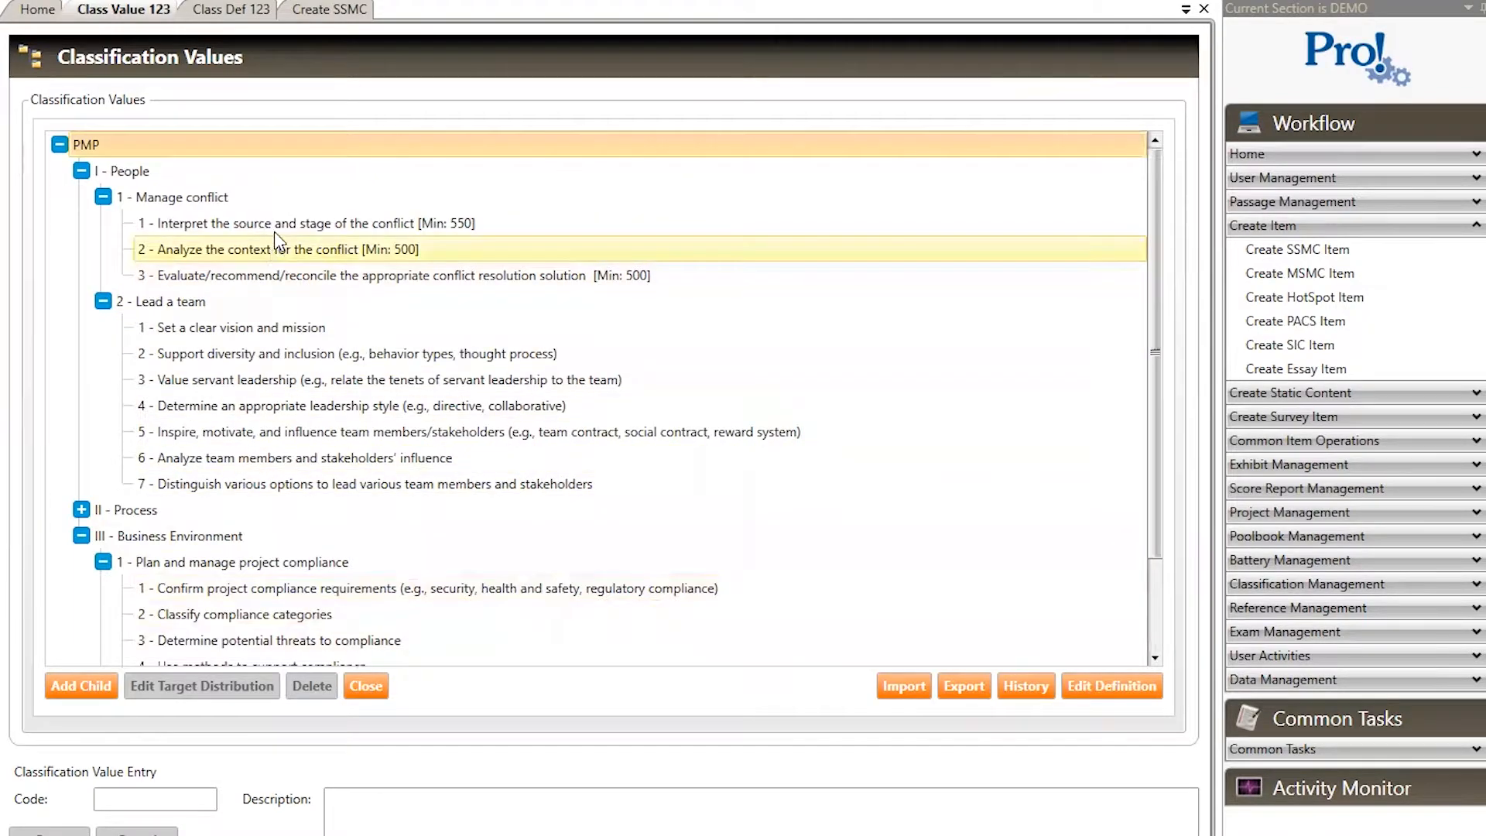
Append "change" to the description of the "Set a clear vision and mission" enabler under Lead a team and save it
{"action": "left_click", "coordinate": [203, 331]}
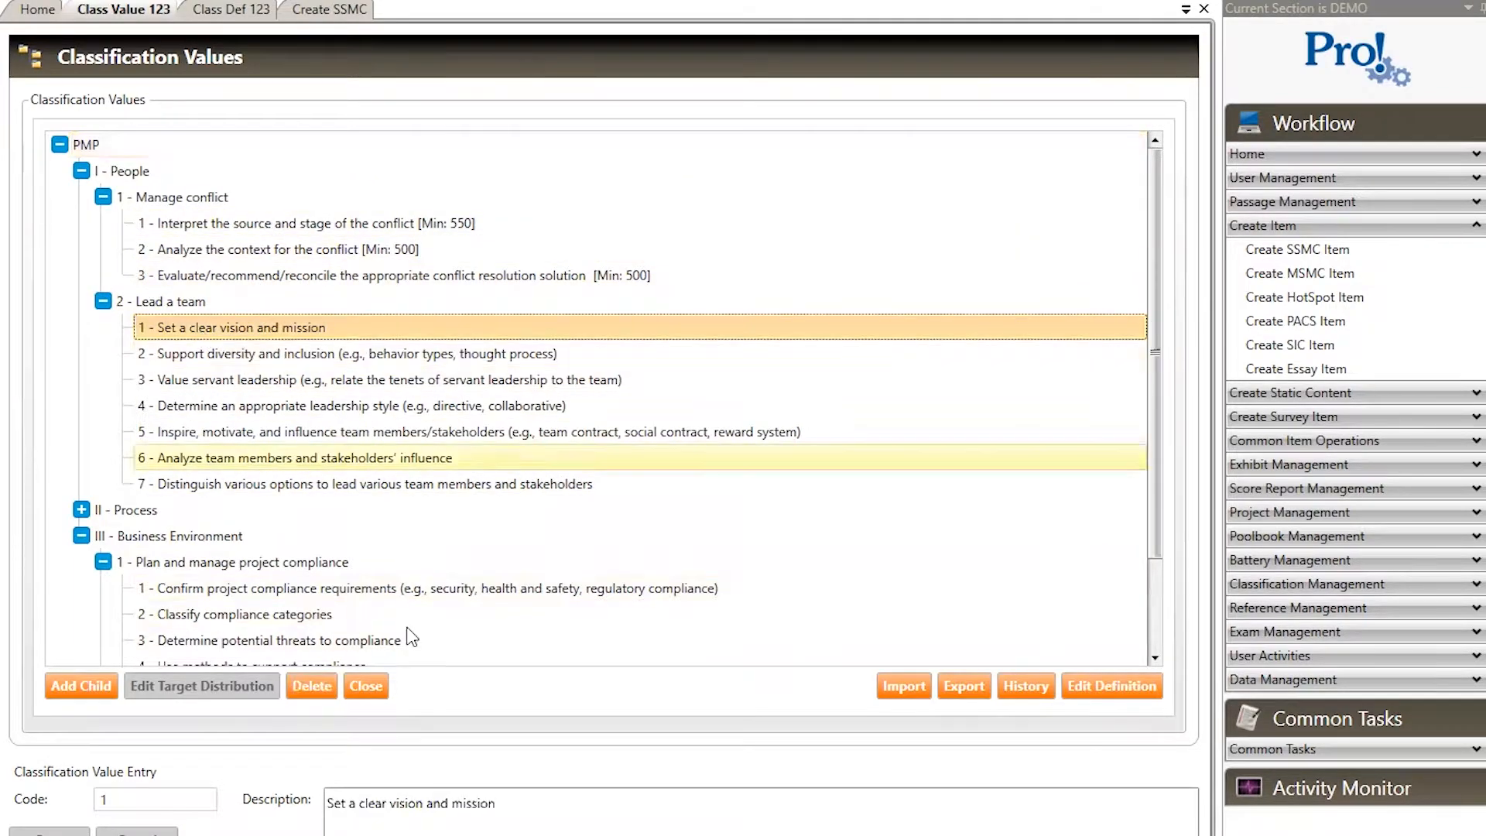
{"action": "left_click", "coordinate": [402, 809]}
{"action": "left_click", "coordinate": [537, 801]}
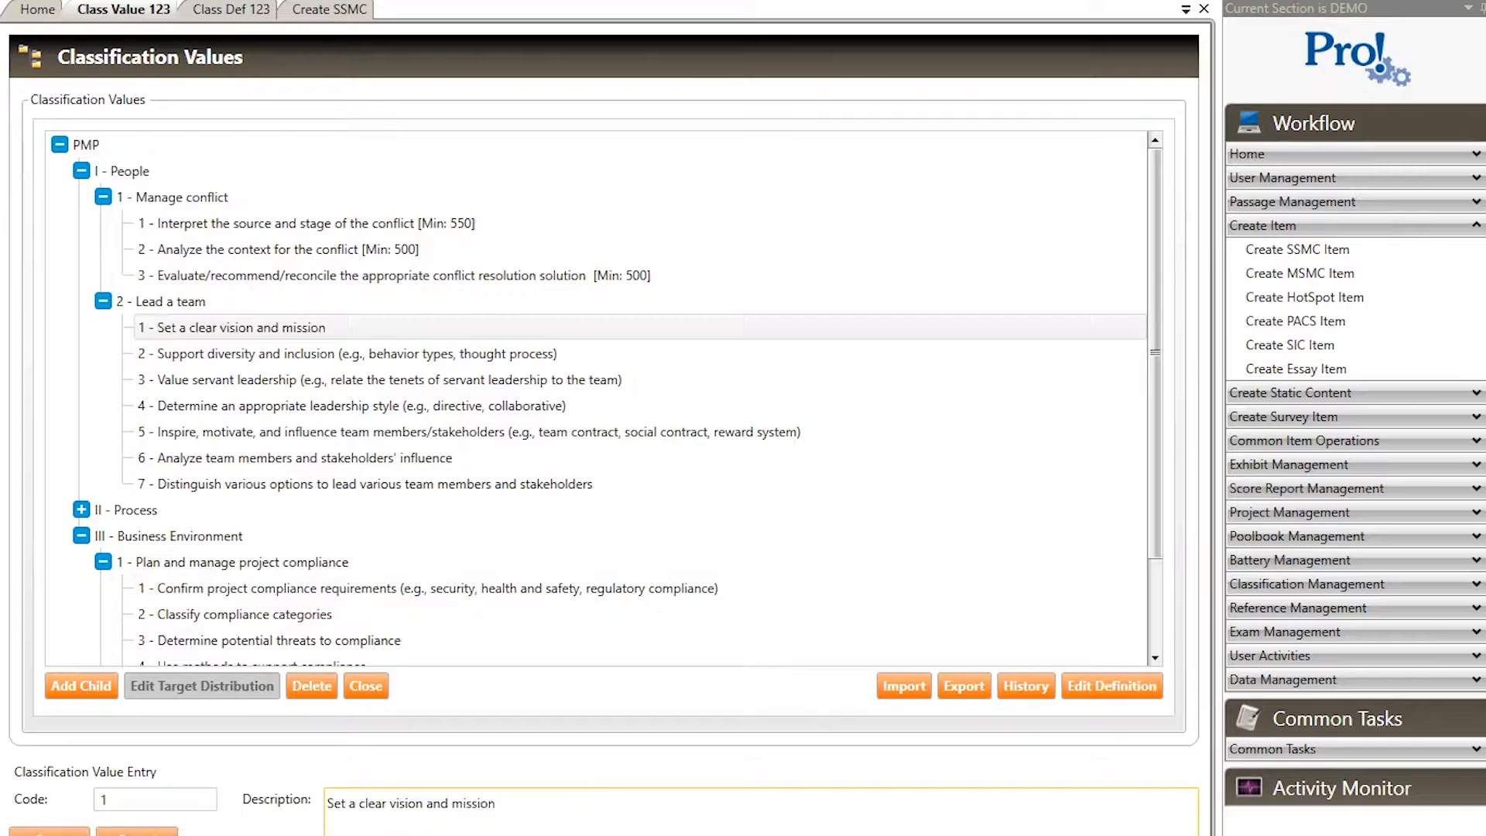
{"action": "type", "text": "change"}
{"action": "left_click", "coordinate": [33, 833]}
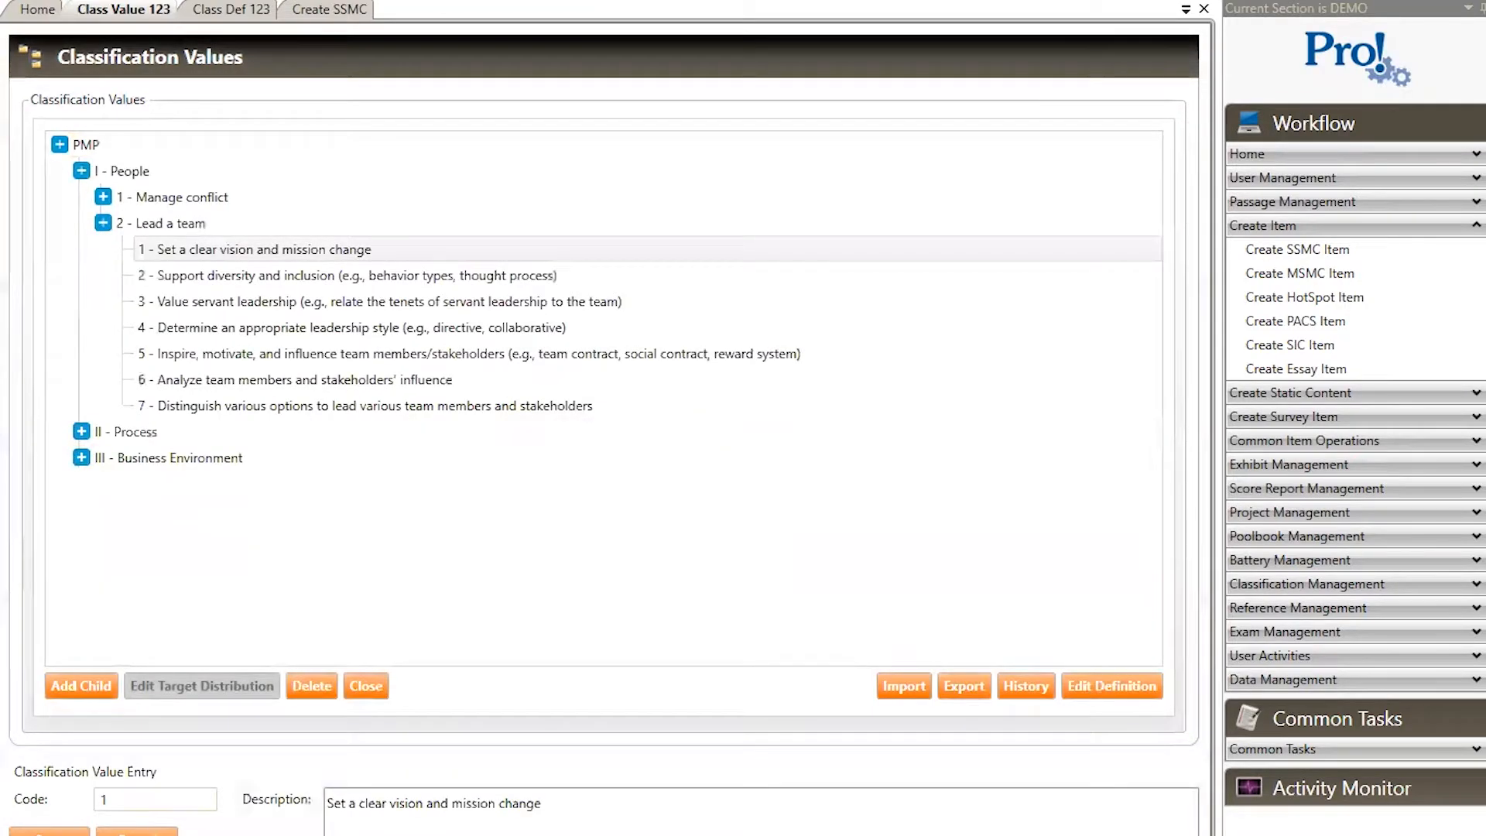
Remove the word "change" from the end of the first Lead a team enabler's description and save it
{"action": "left_click_drag", "start_coordinate": [495, 802], "coordinate": [561, 806]}
{"action": "left_click", "coordinate": [558, 806]}
{"action": "key", "text": "BackSpace"}
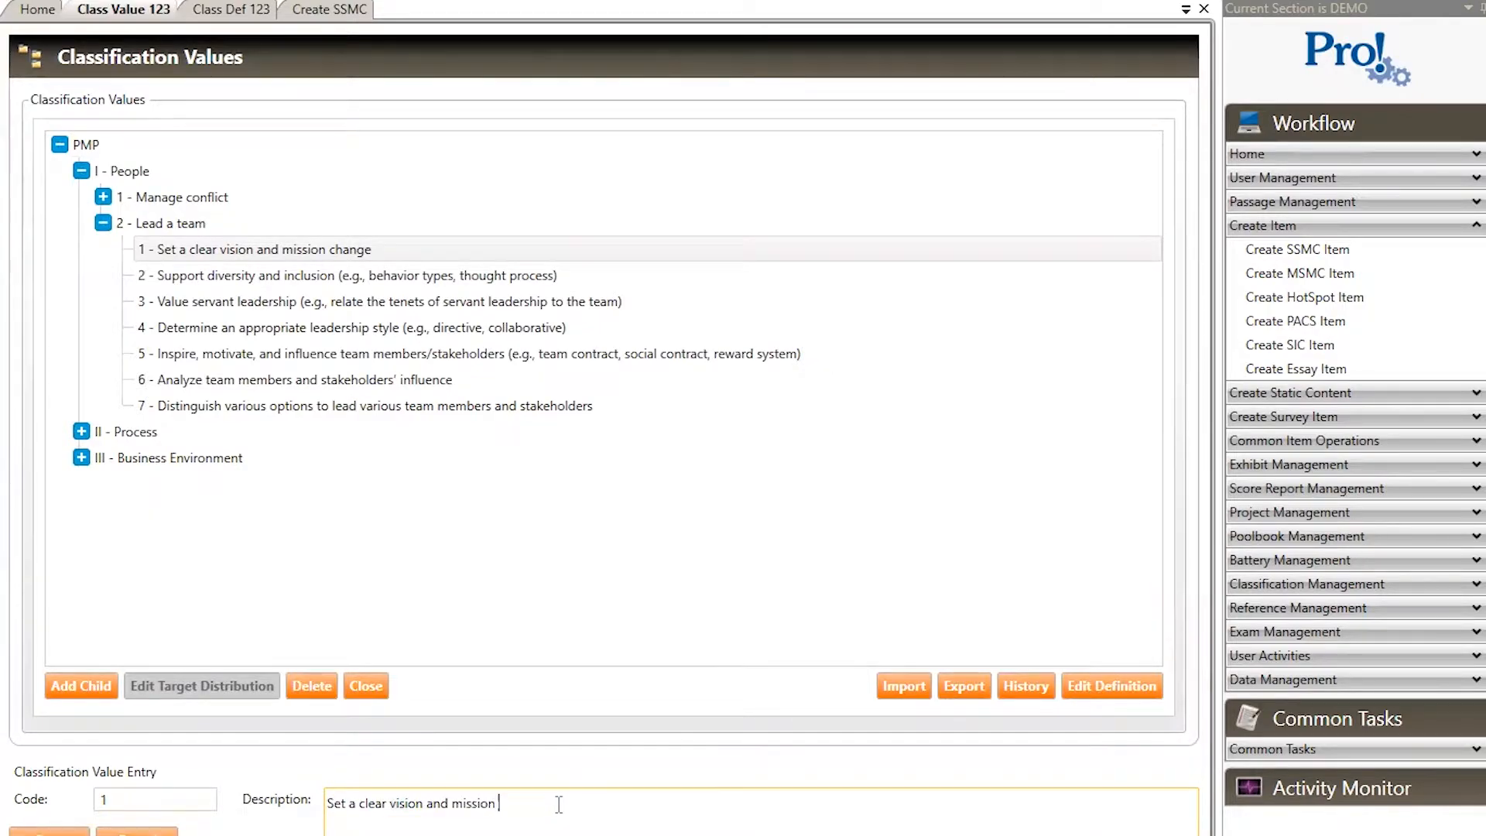
{"action": "left_click", "coordinate": [47, 832]}
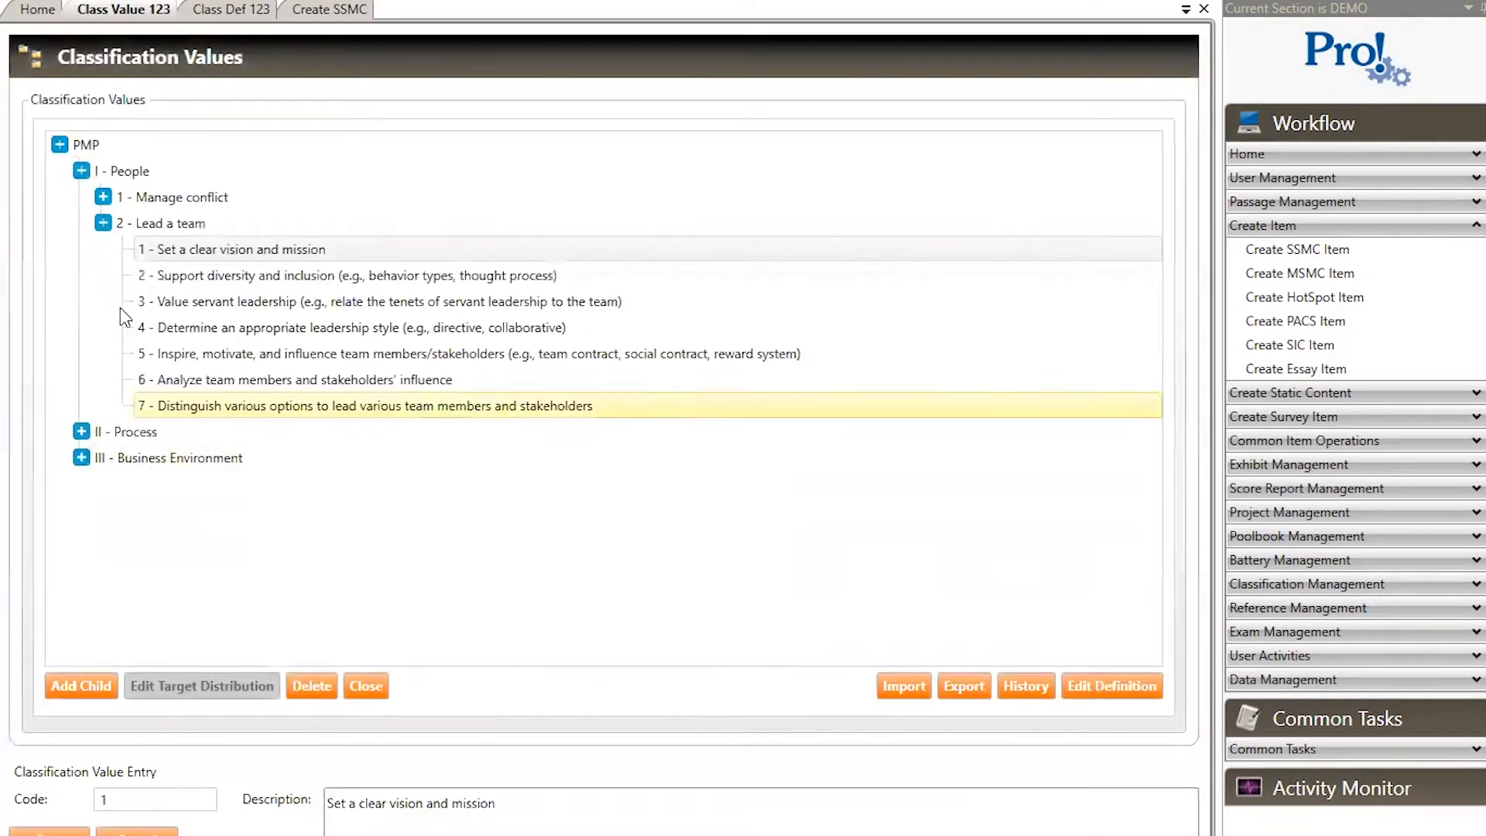
Add a child value under Lead a team with code 8 and description "Child", and save it
{"action": "left_click", "coordinate": [163, 225]}
{"action": "left_click", "coordinate": [70, 688]}
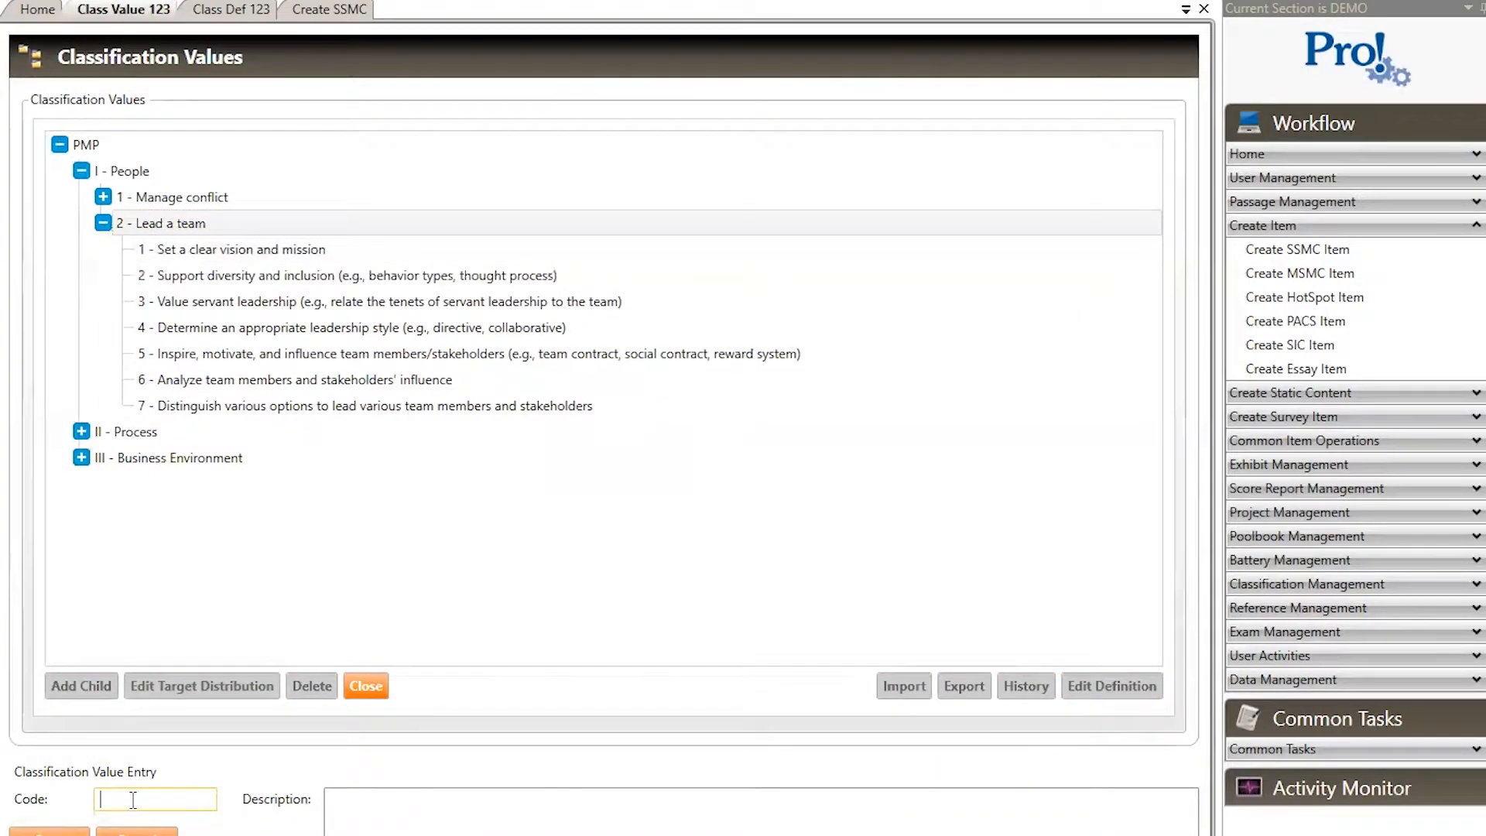
{"action": "type", "text": "8"}
{"action": "left_click", "coordinate": [354, 822]}
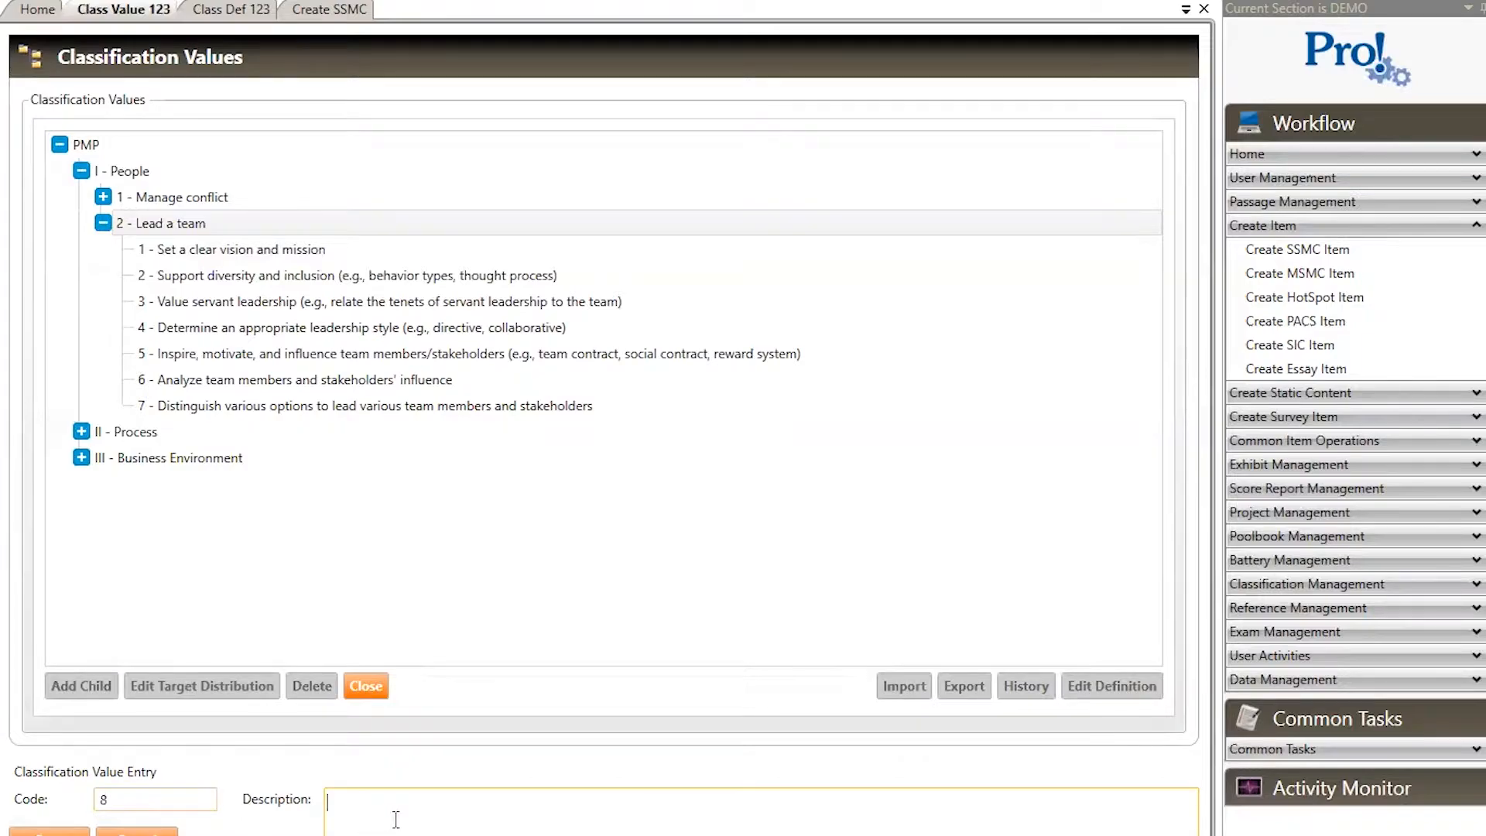
{"action": "type", "text": "Th"}
{"action": "key", "text": "BackSpace"}
{"action": "key", "text": "BackSpace"}
{"action": "type", "text": "Child"}
{"action": "left_click", "coordinate": [49, 833]}
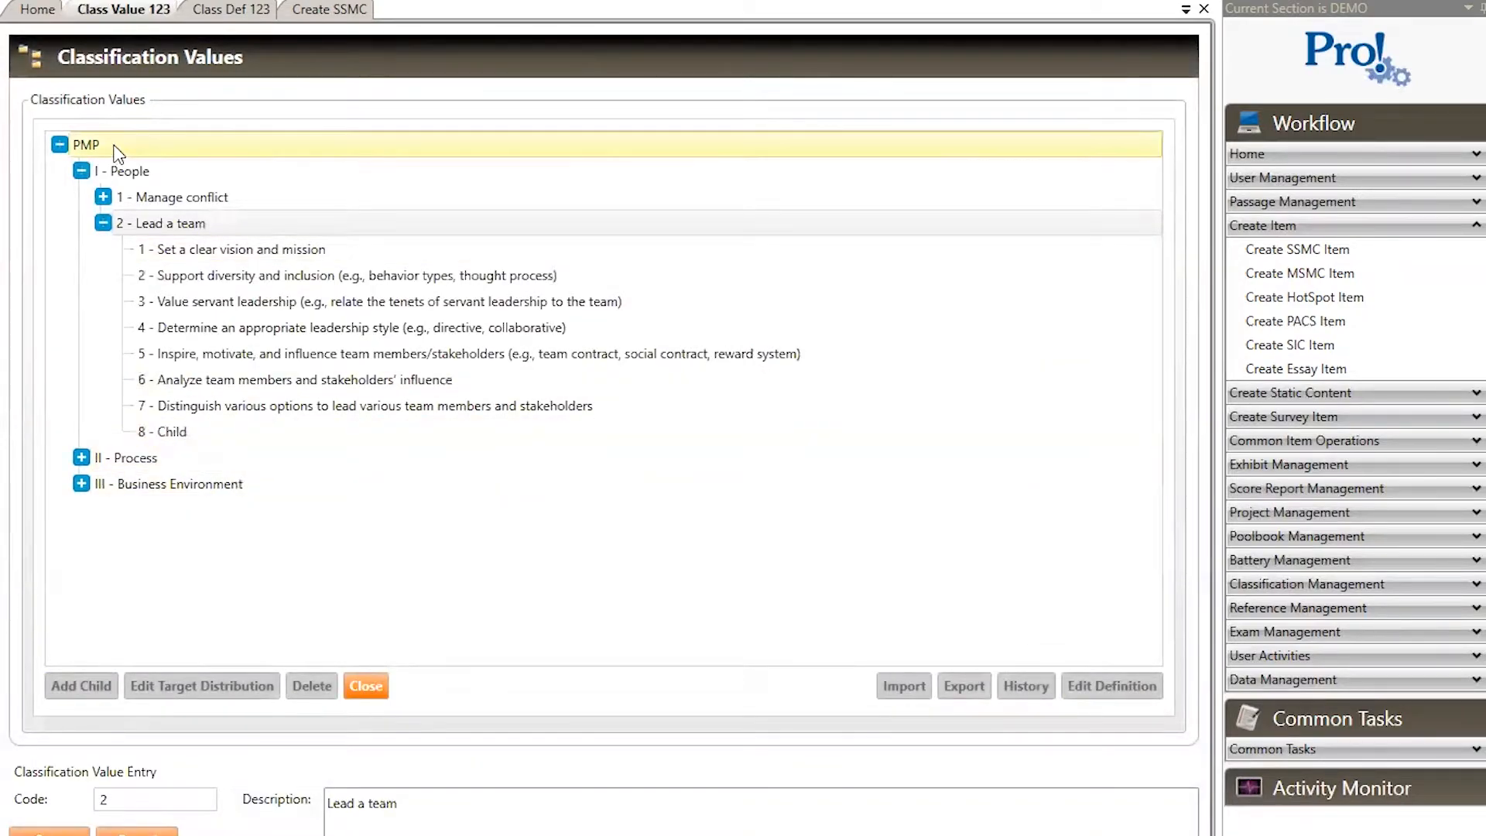
Check the CSV import options for classification values without importing, and expand the Manage conflict task
{"action": "left_click", "coordinate": [137, 177]}
{"action": "left_click", "coordinate": [906, 687]}
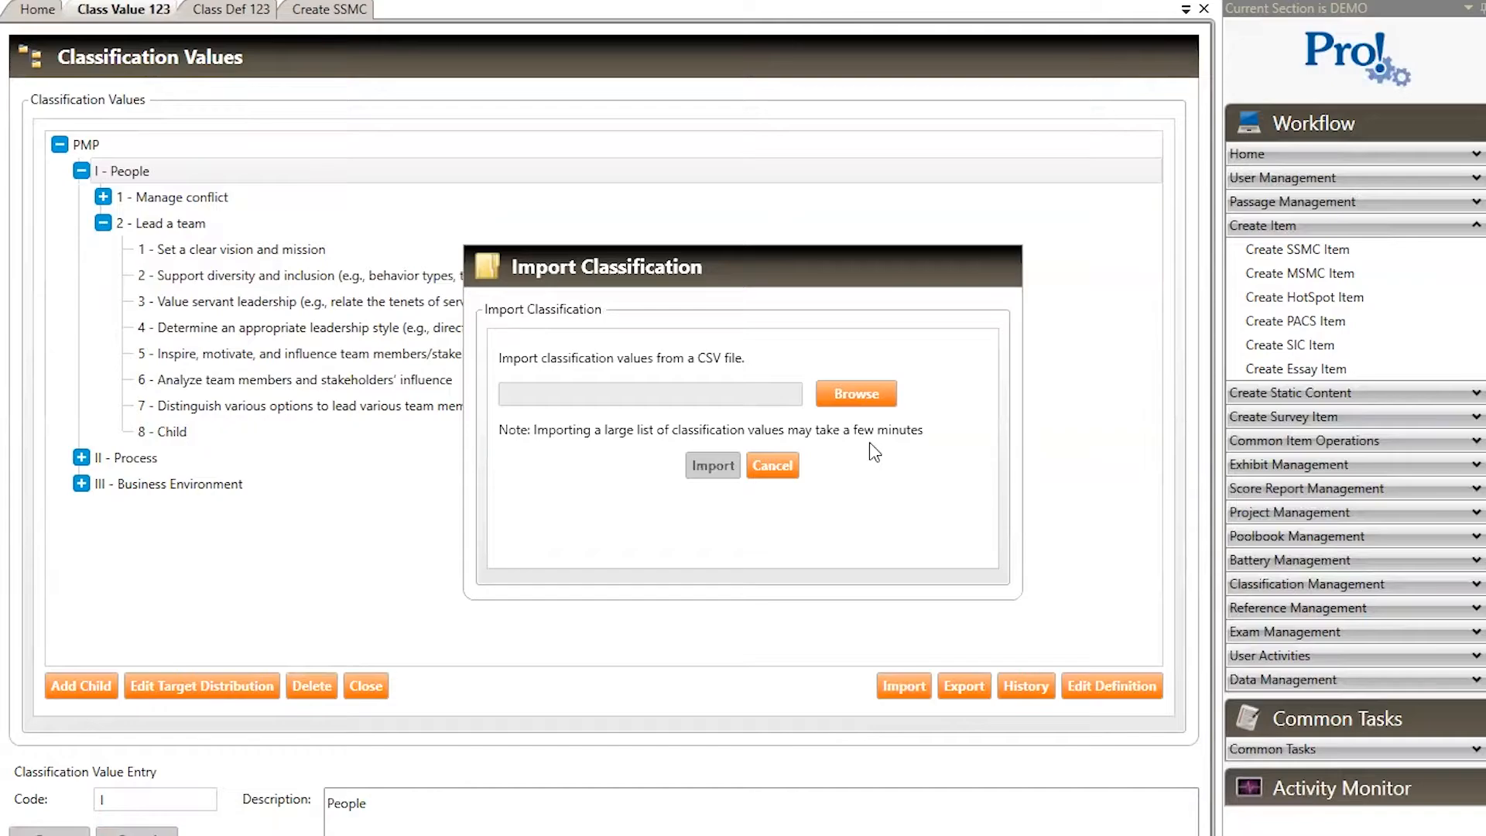
{"action": "left_click", "coordinate": [775, 466]}
{"action": "left_click", "coordinate": [103, 196]}
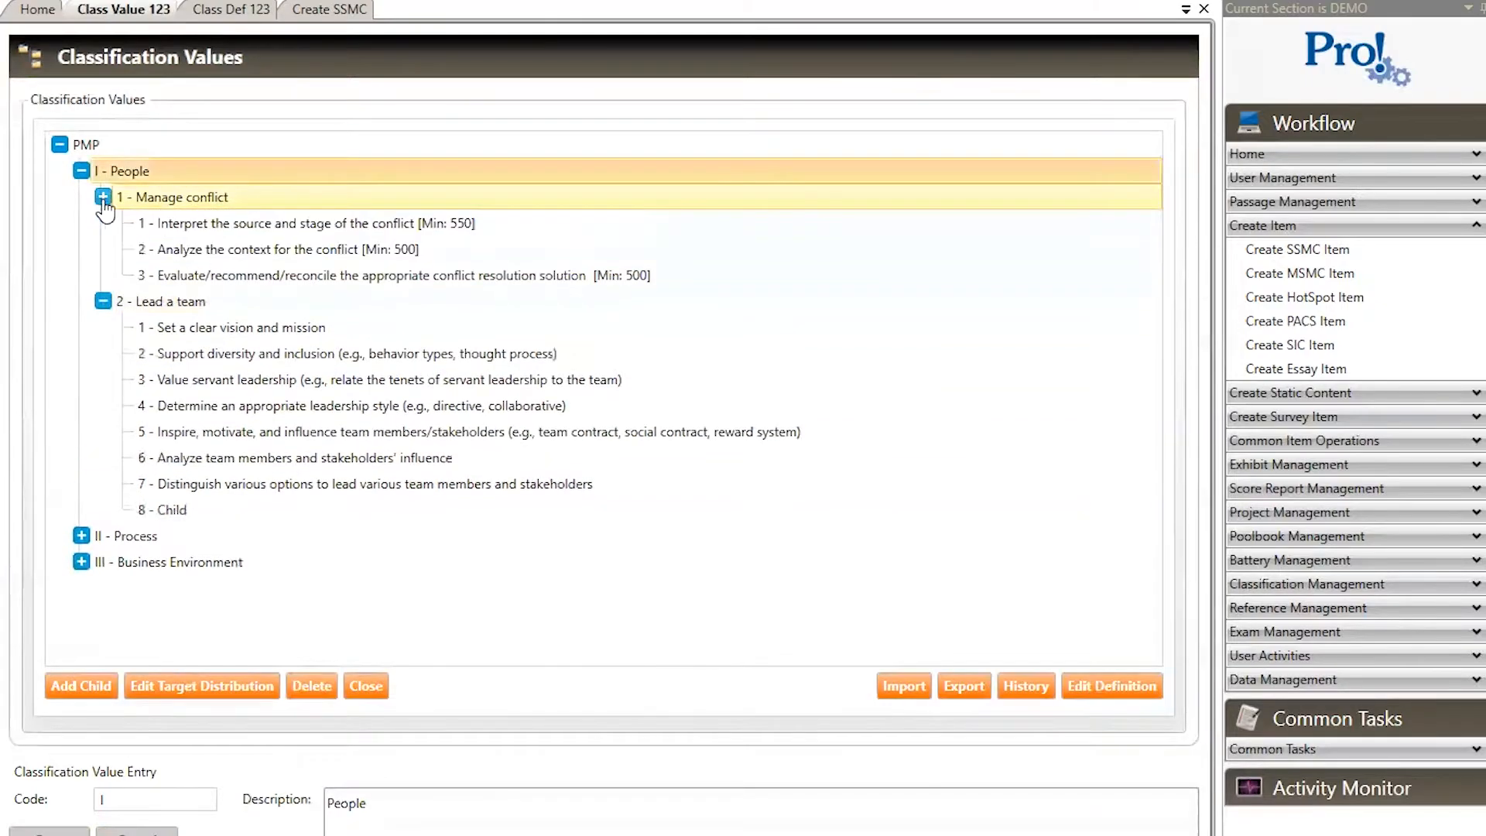
Review the classification export parameters and the available export types, leaving without exporting
{"action": "left_click", "coordinate": [964, 686]}
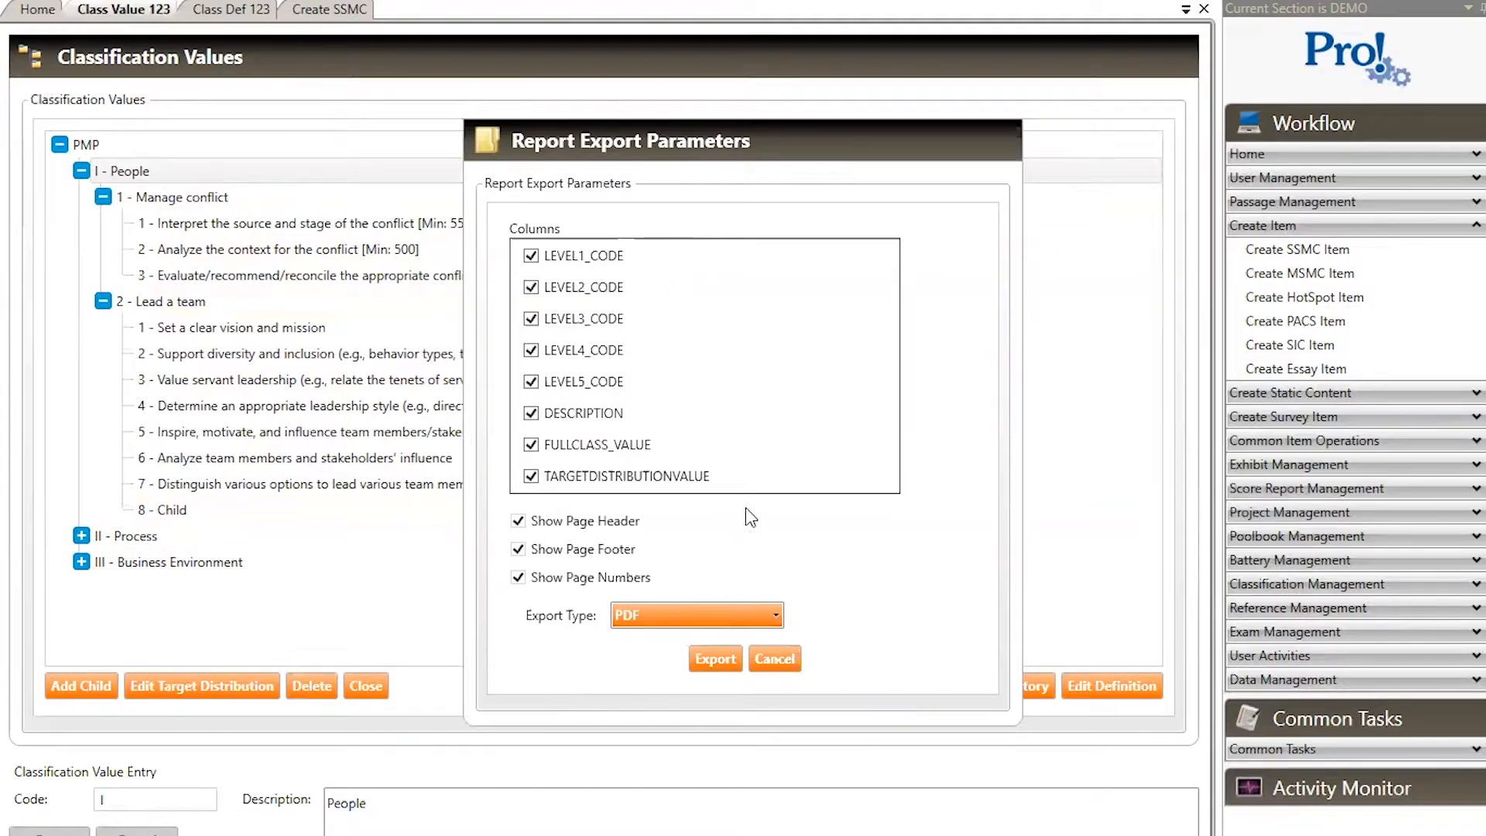
{"action": "left_click", "coordinate": [726, 624]}
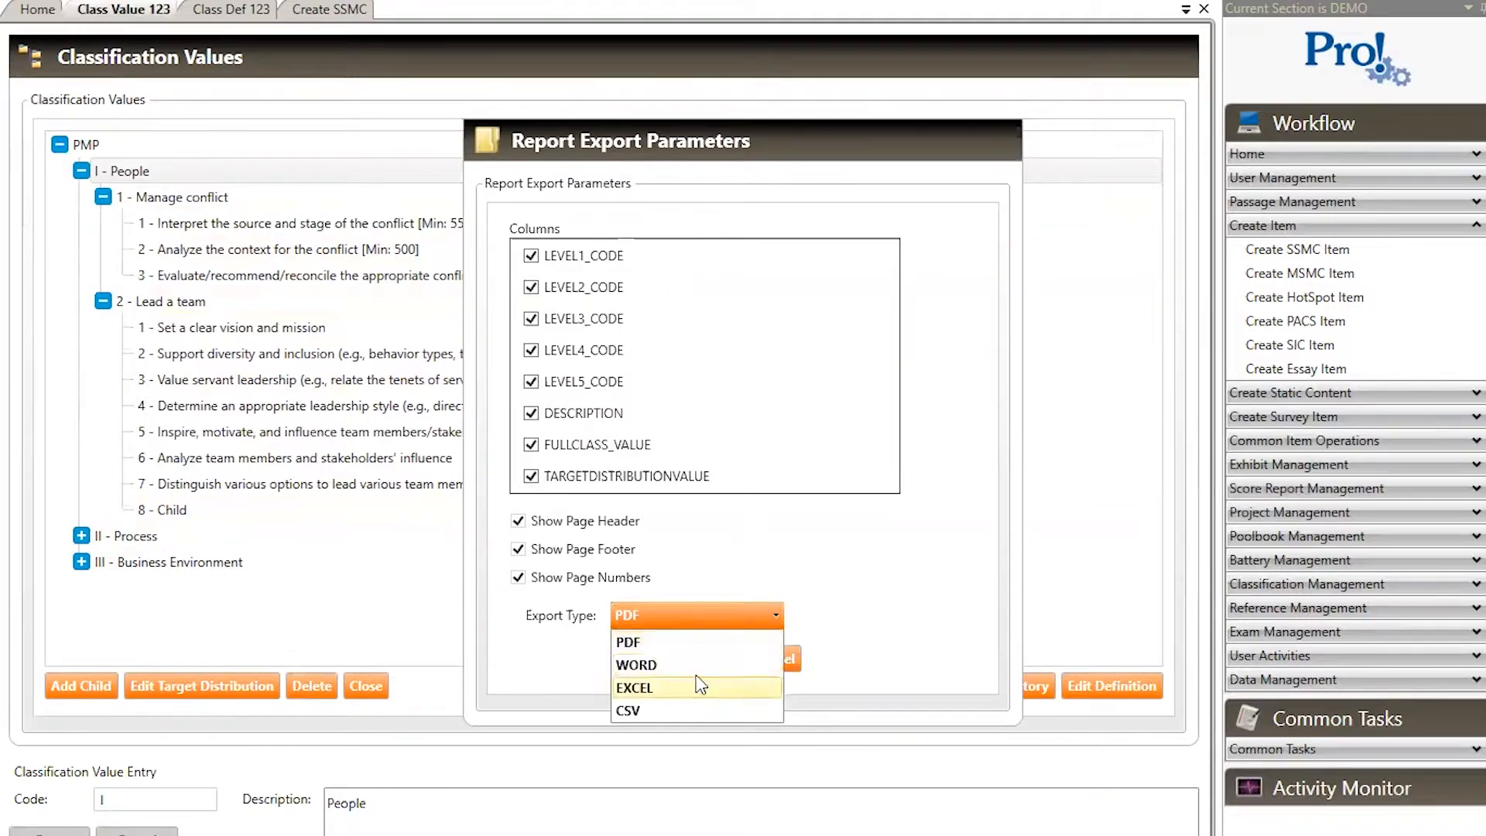
{"action": "left_click", "coordinate": [848, 613]}
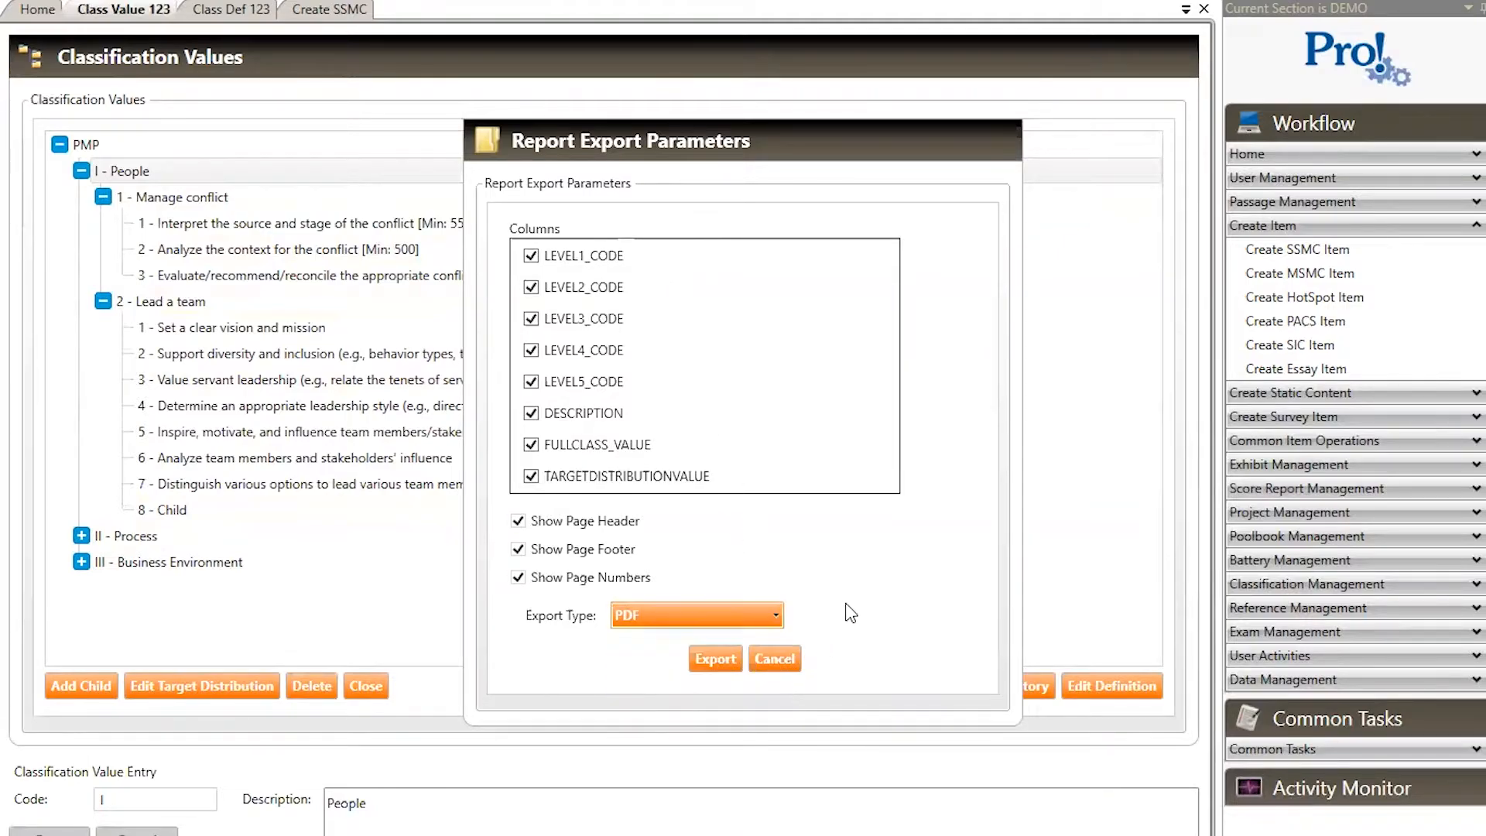
{"action": "left_click", "coordinate": [772, 659]}
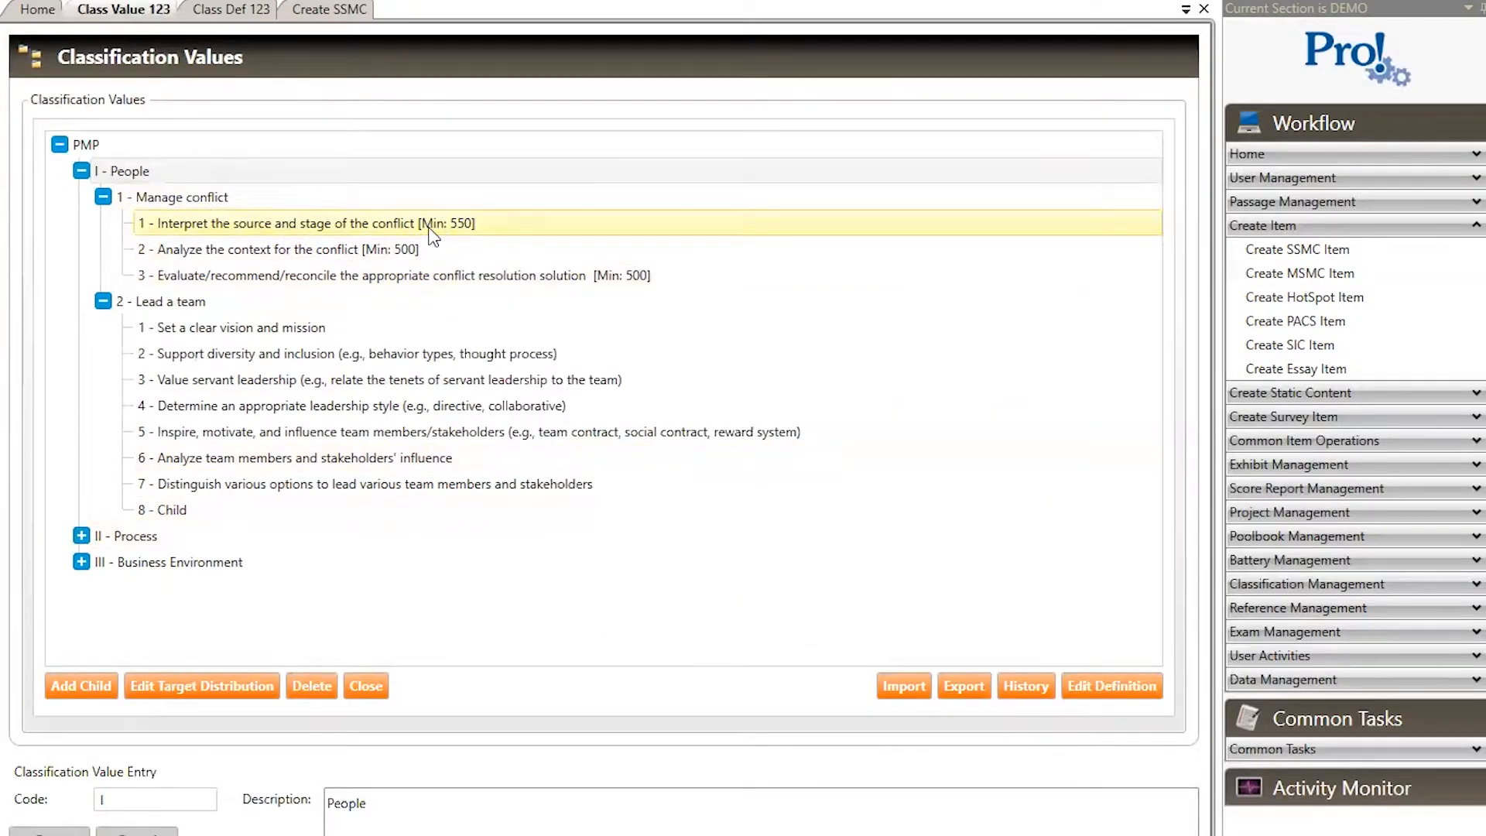
Inspect the target item bank distributions for the Manage conflict task, closing them without changes
{"action": "left_click", "coordinate": [193, 200]}
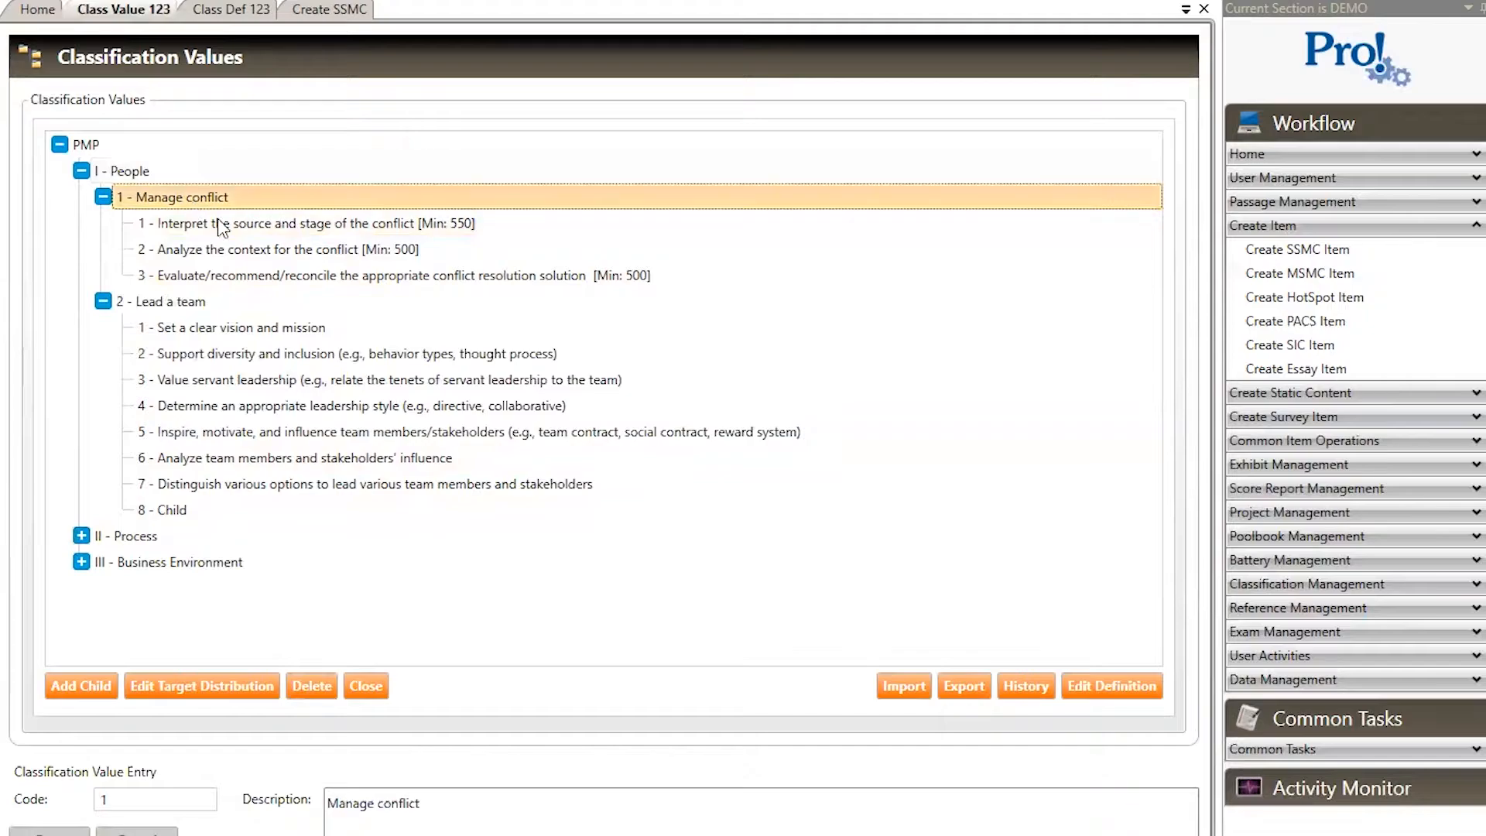
{"action": "left_click", "coordinate": [204, 686]}
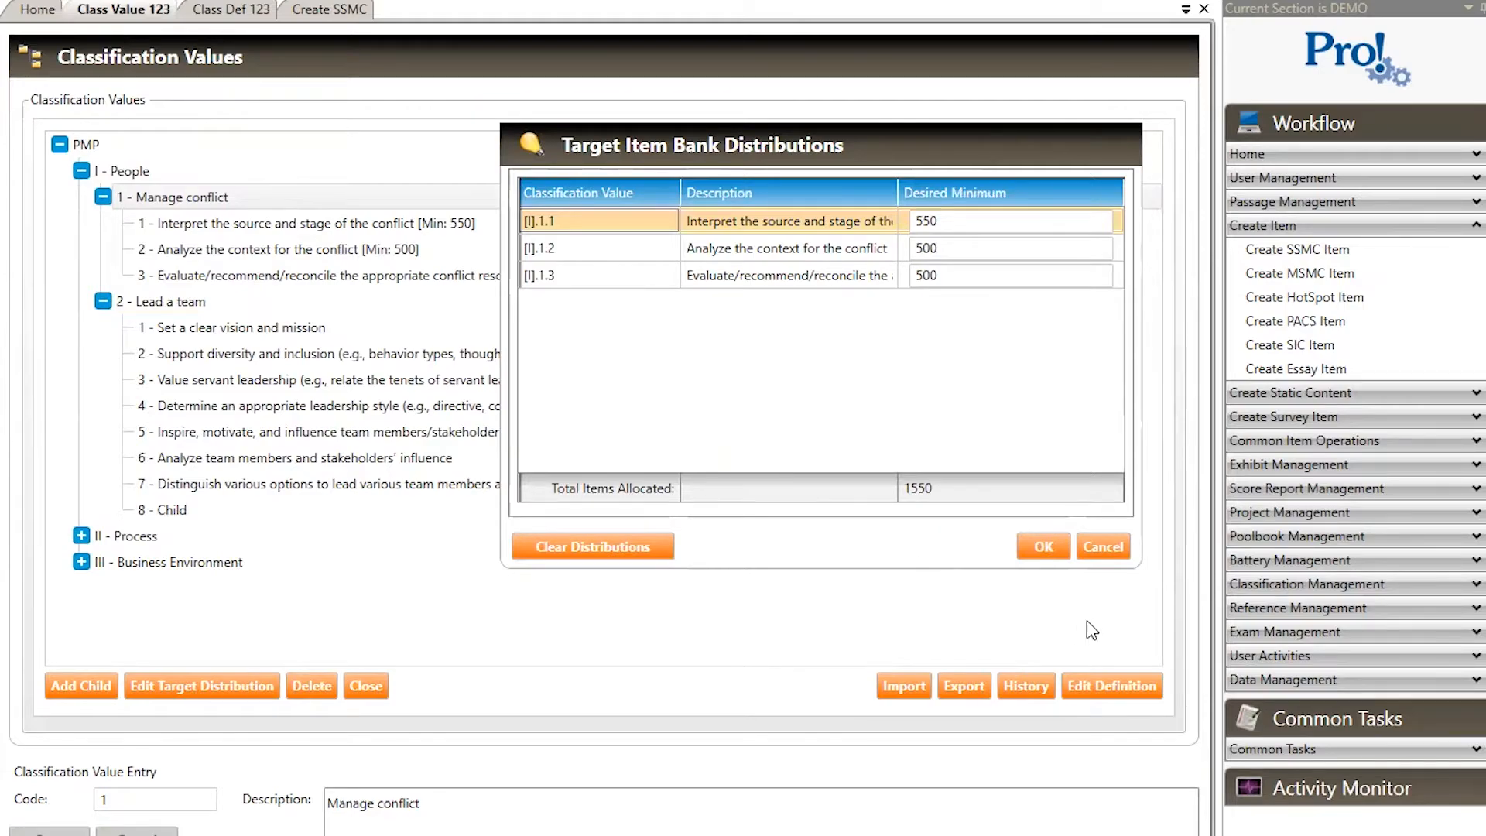
{"action": "left_click", "coordinate": [1104, 548]}
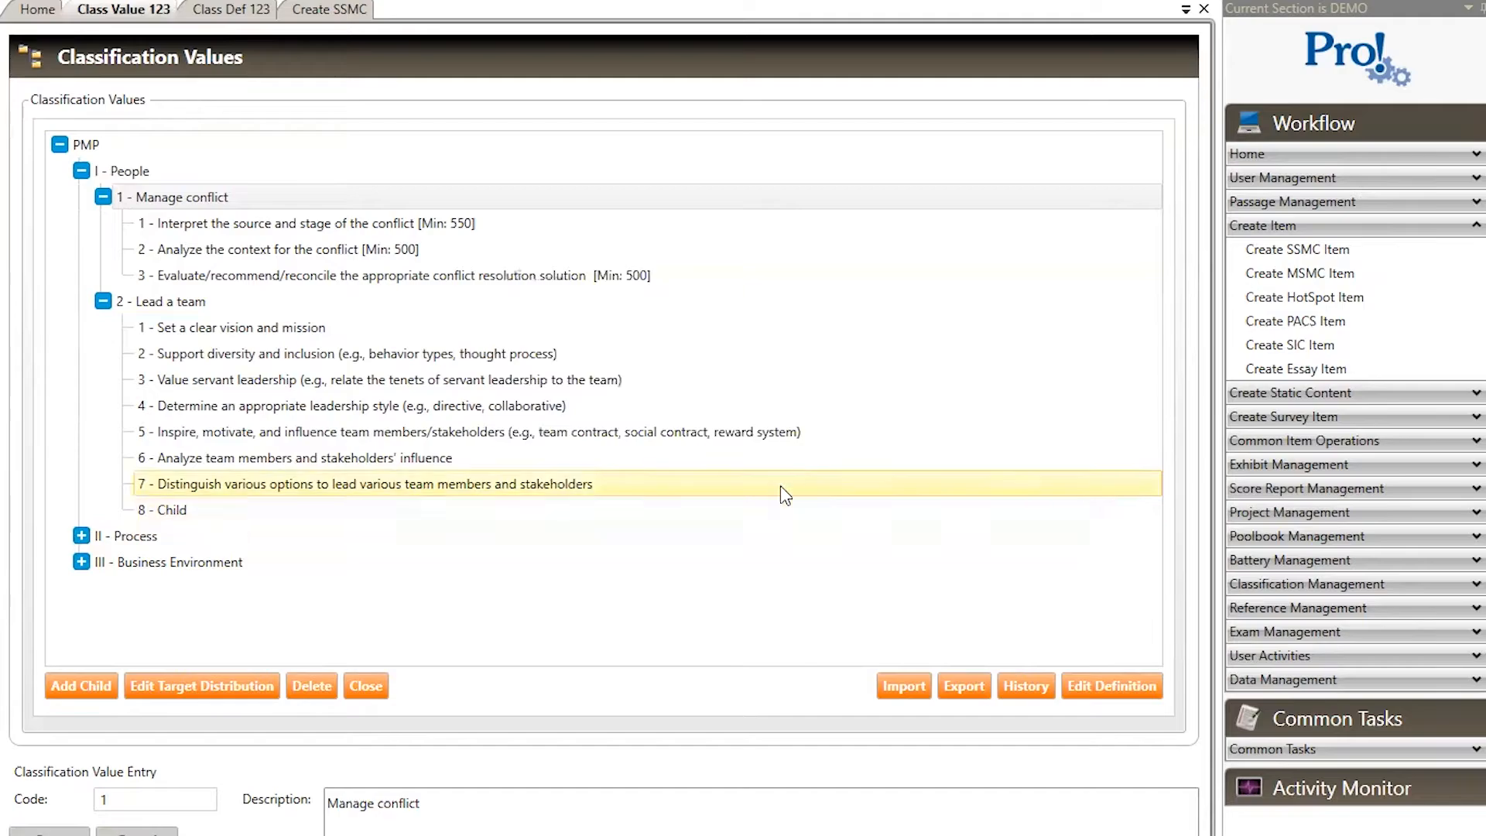
Open the PMP classification definition and view the data type options for the Task level
{"action": "left_click", "coordinate": [1096, 686]}
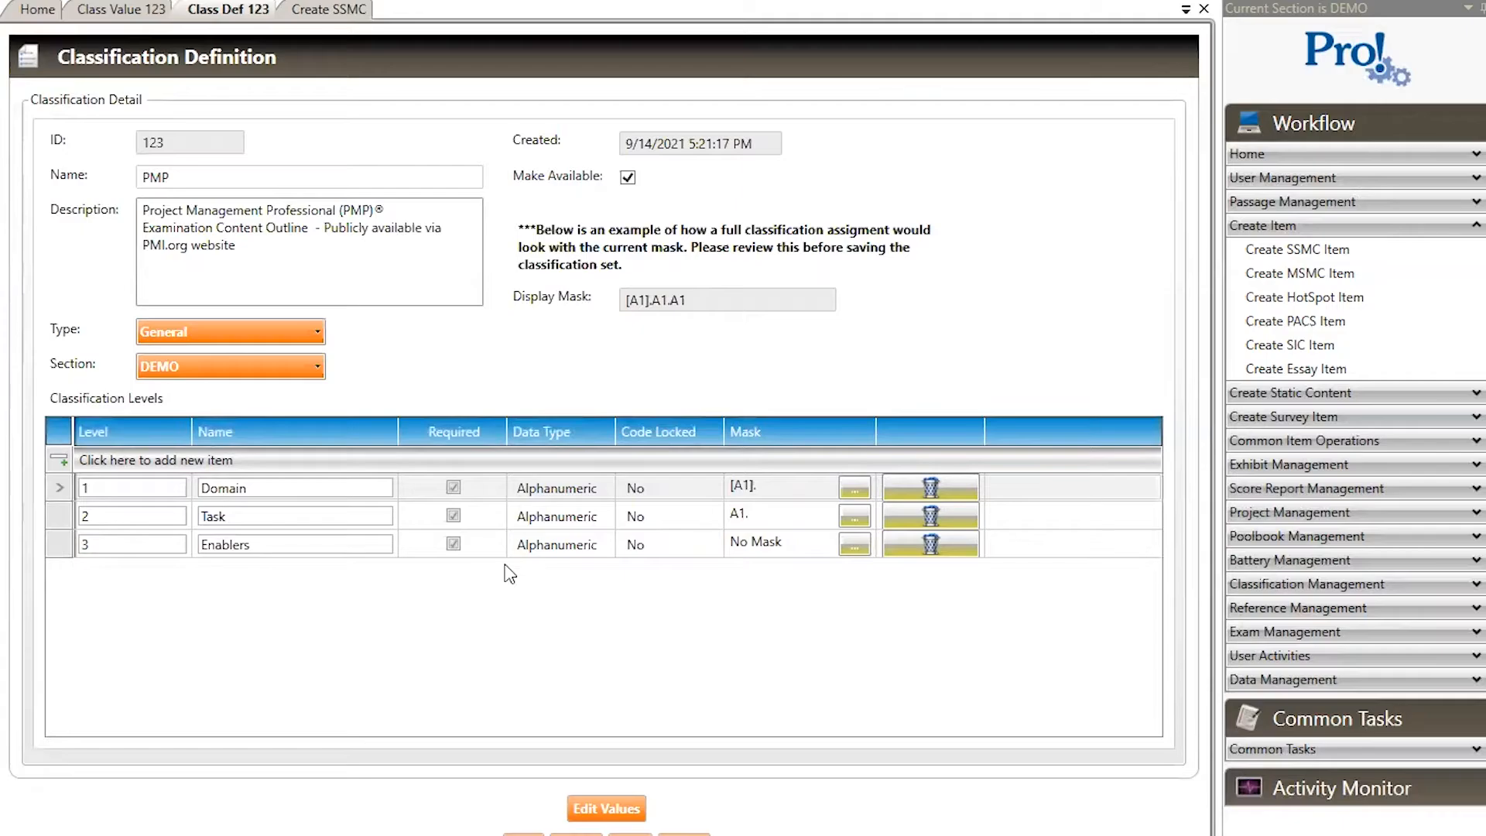
{"action": "left_click", "coordinate": [547, 519]}
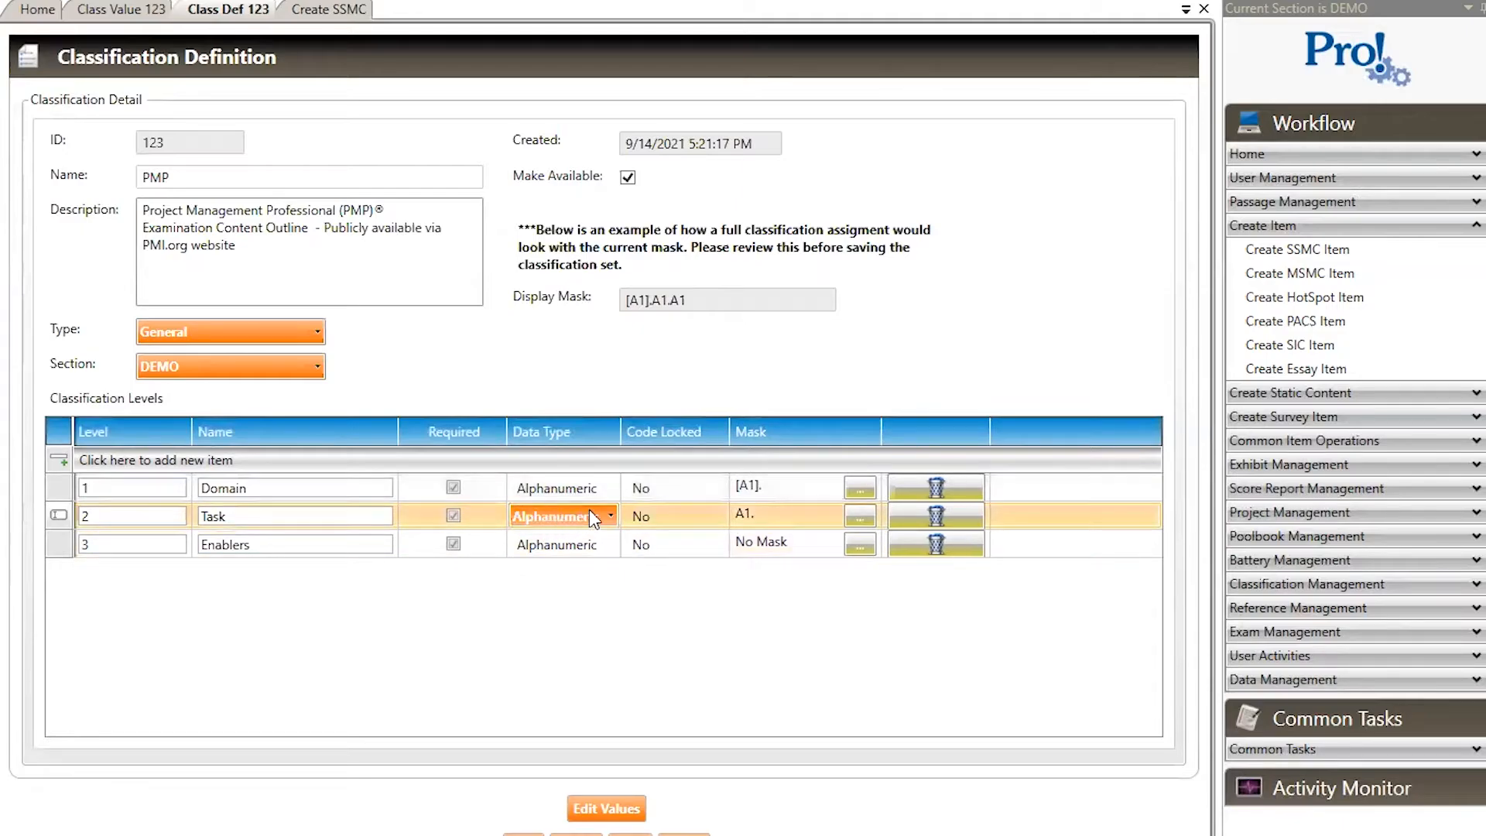
{"action": "left_click", "coordinate": [610, 512]}
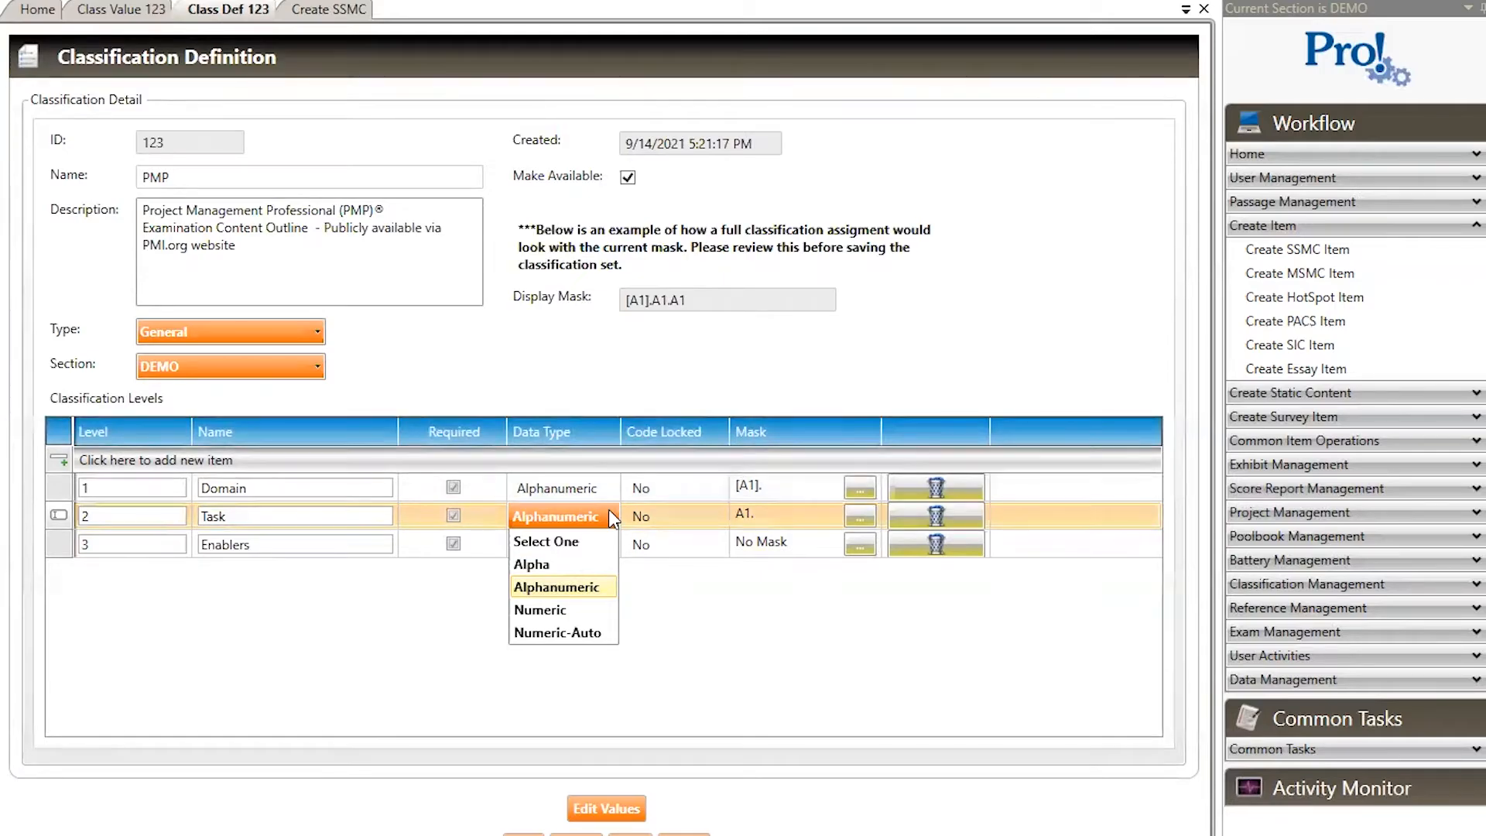
{"action": "left_click", "coordinate": [609, 509]}
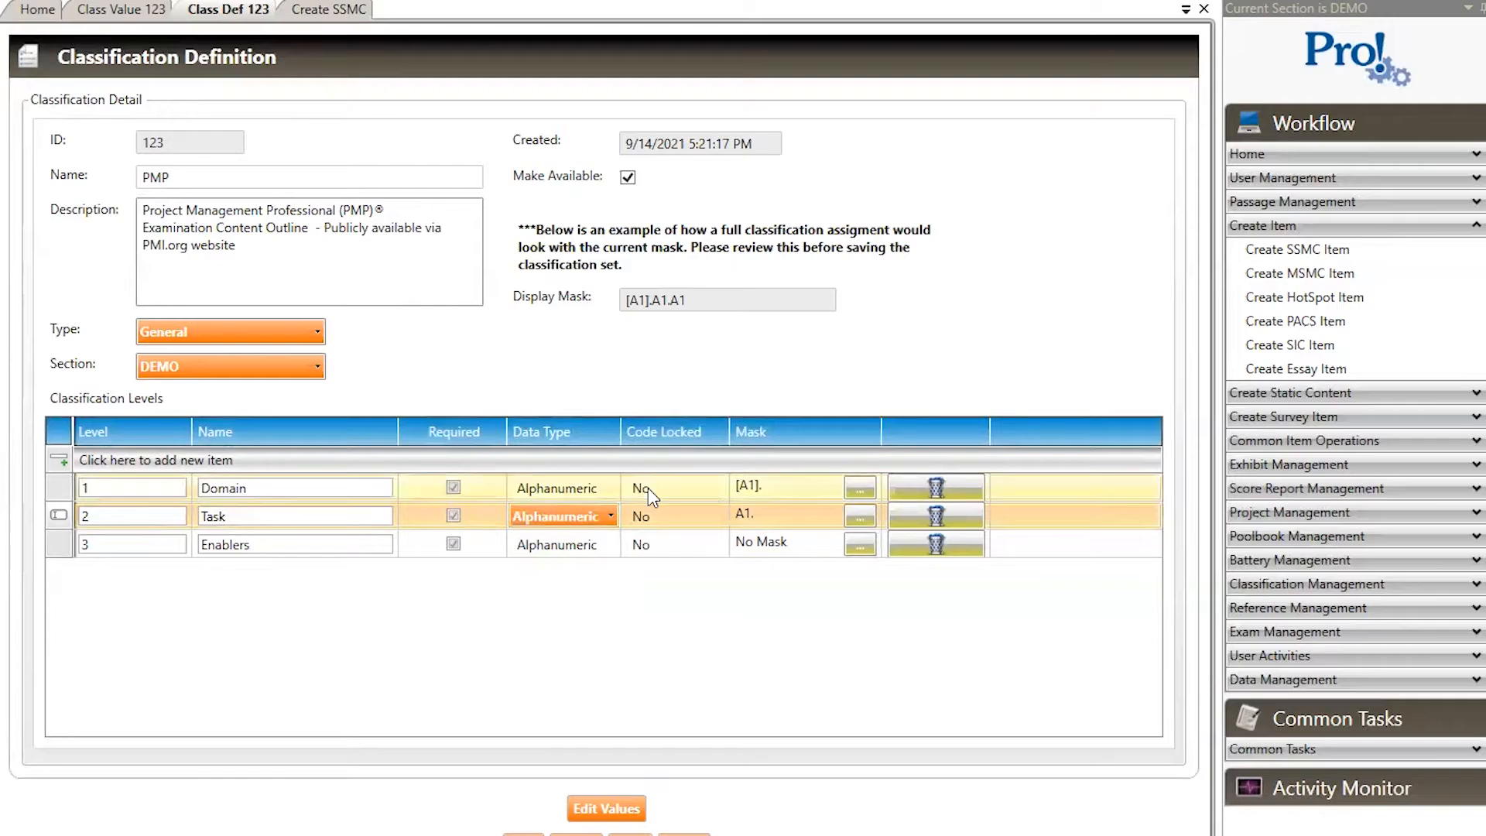
Set the Domain level's display mask to use { as left separator and } as right separator
{"action": "left_click", "coordinate": [781, 484]}
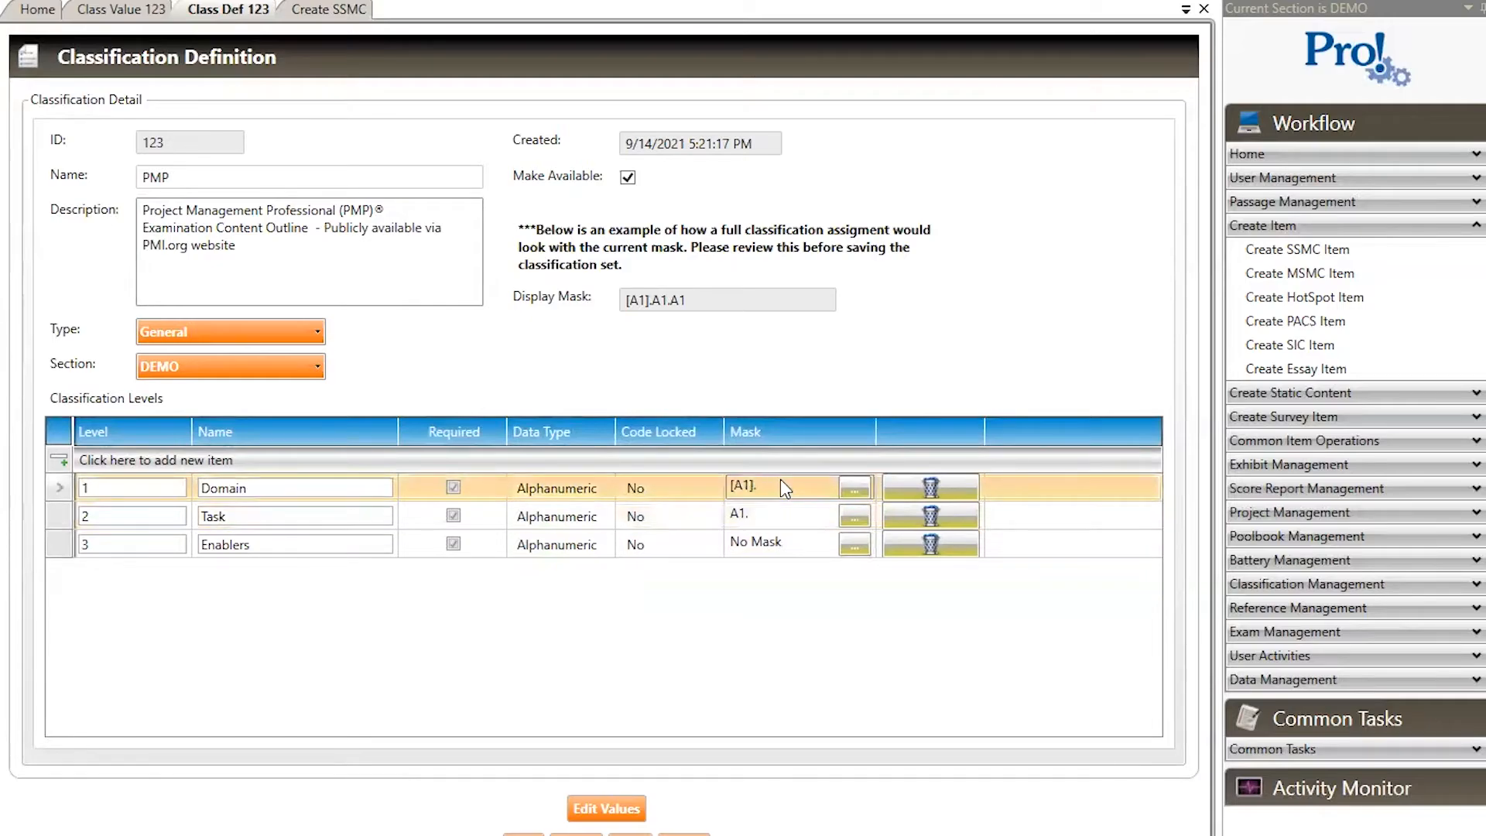
{"action": "left_click", "coordinate": [855, 488]}
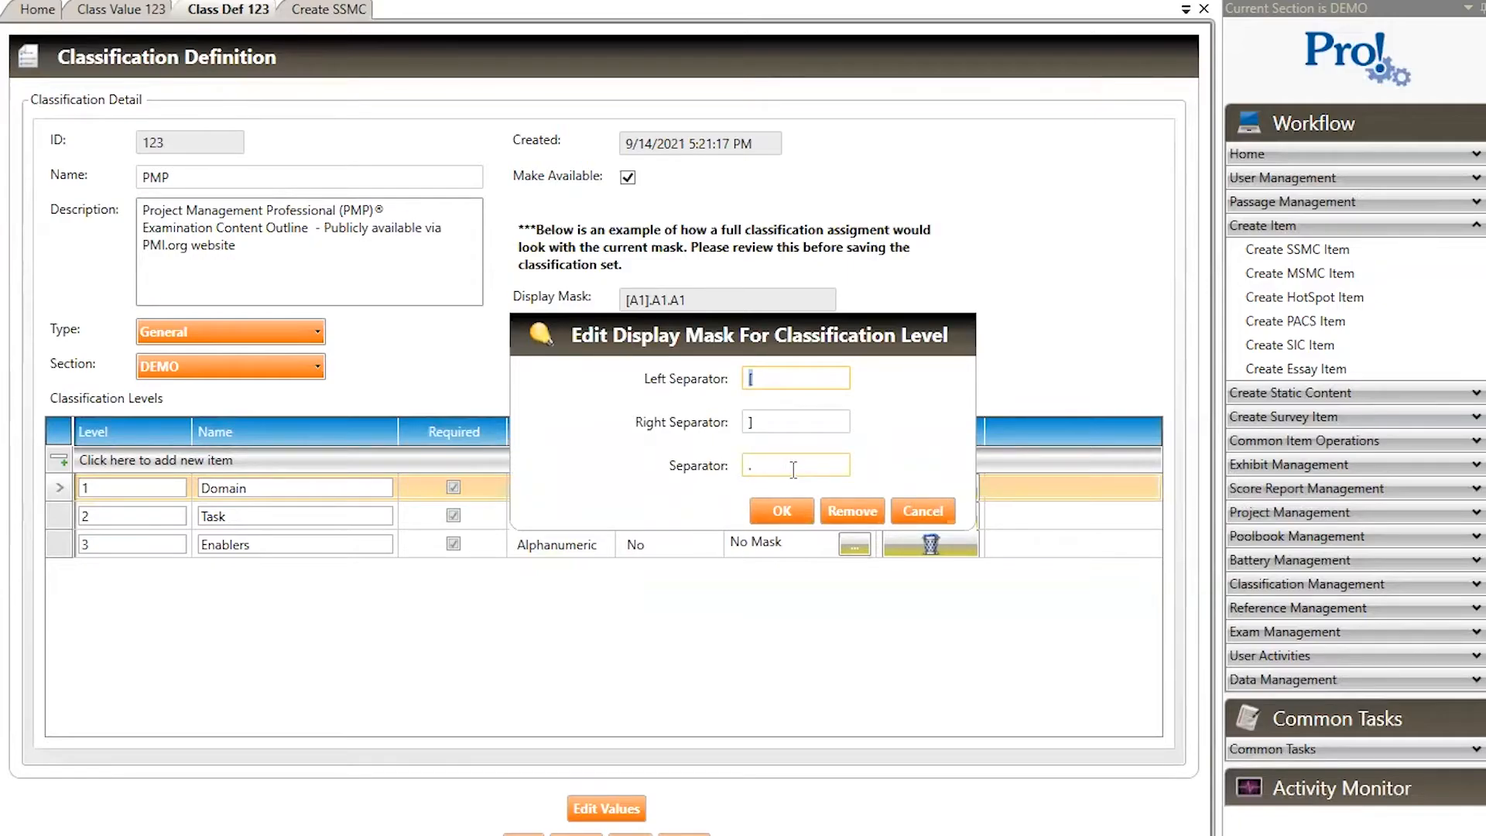
{"action": "left_click", "coordinate": [753, 422]}
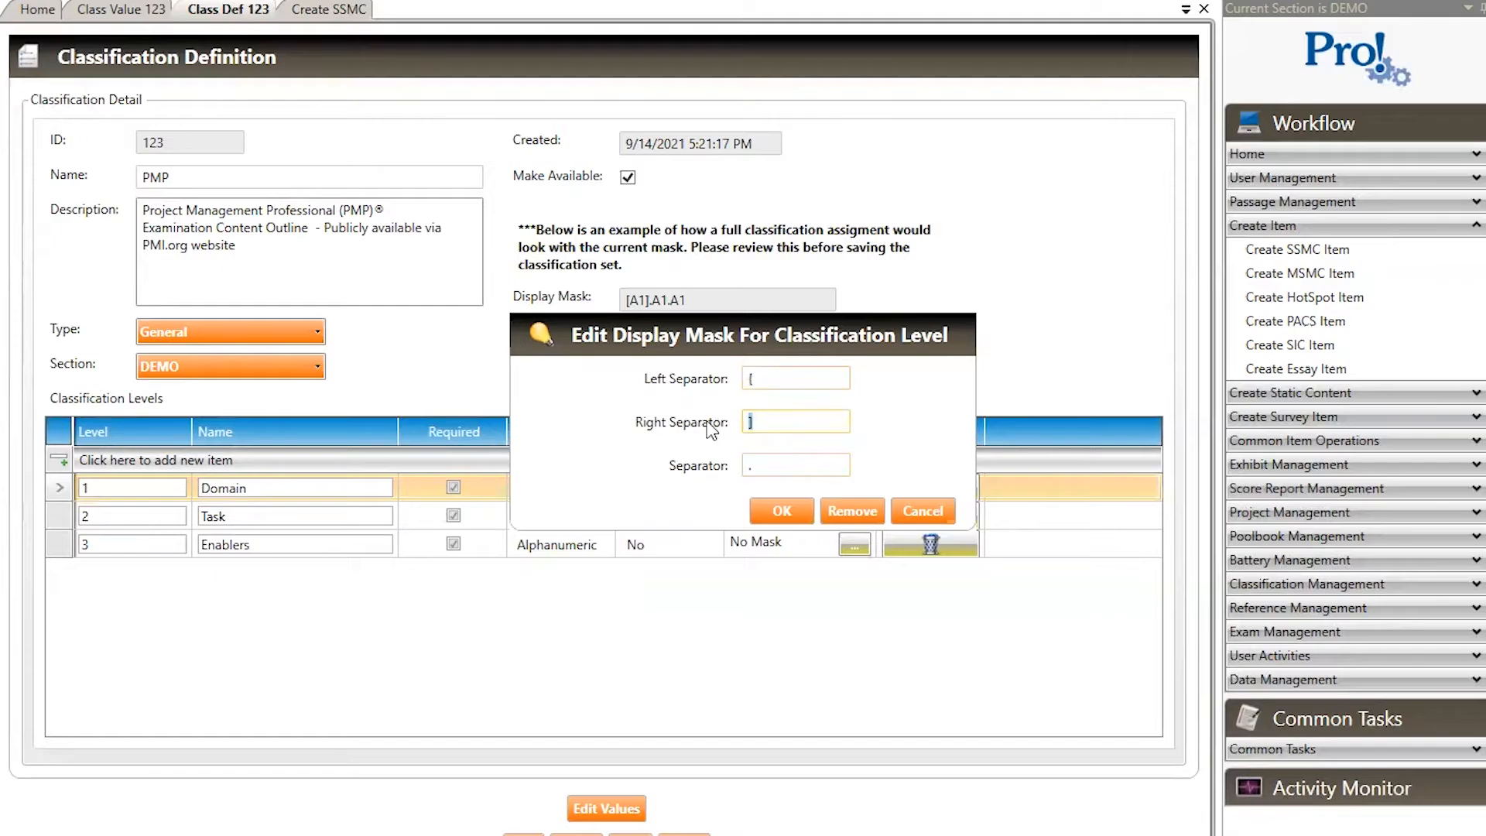
{"action": "type", "text": "}"}
{"action": "left_click", "coordinate": [767, 511]}
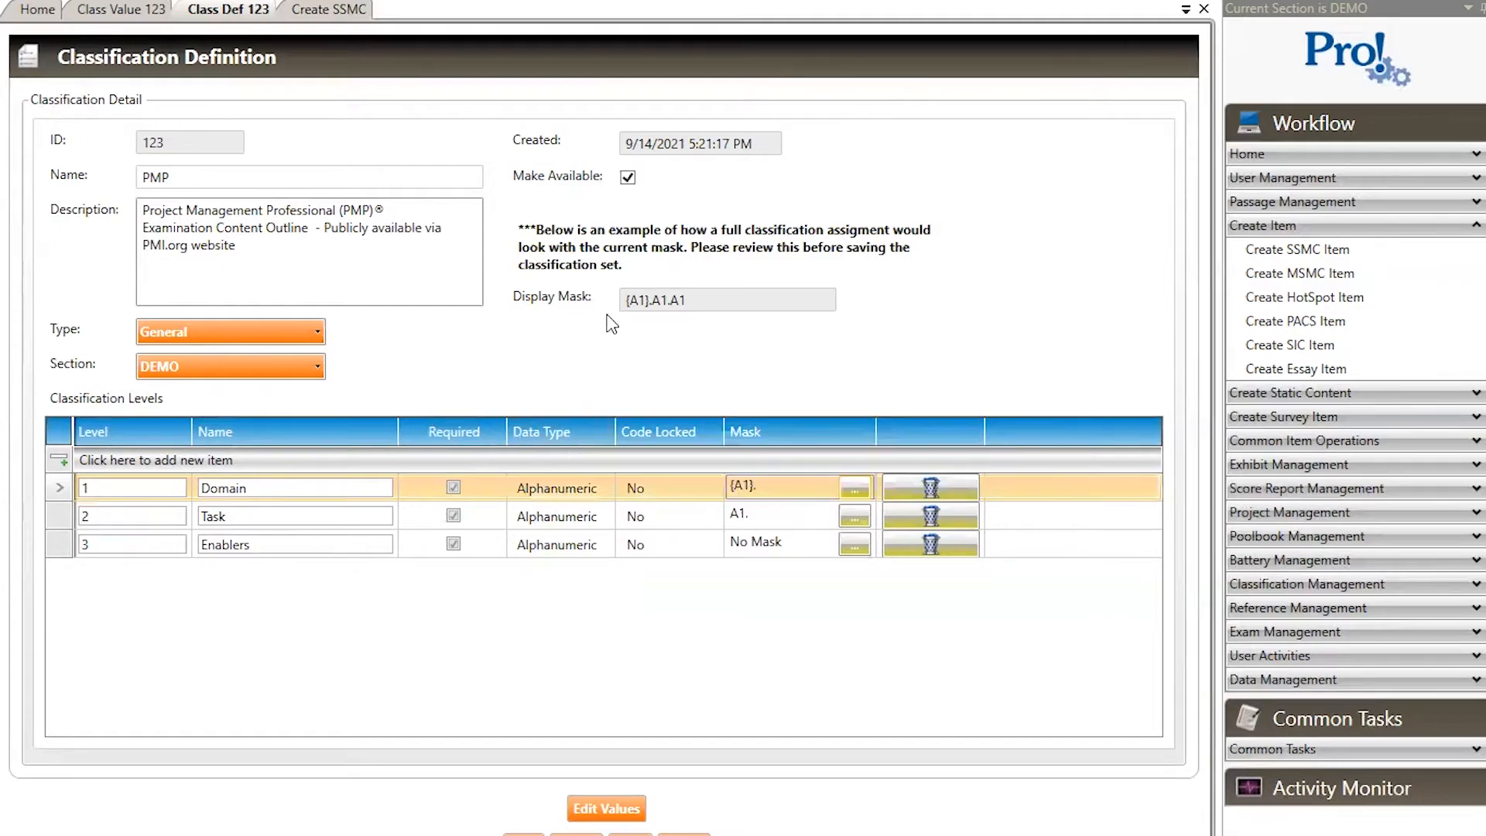
Review the full Display Mask example, and switch the Make Available option off and back on
{"action": "left_click_drag", "start_coordinate": [723, 300], "coordinate": [602, 300]}
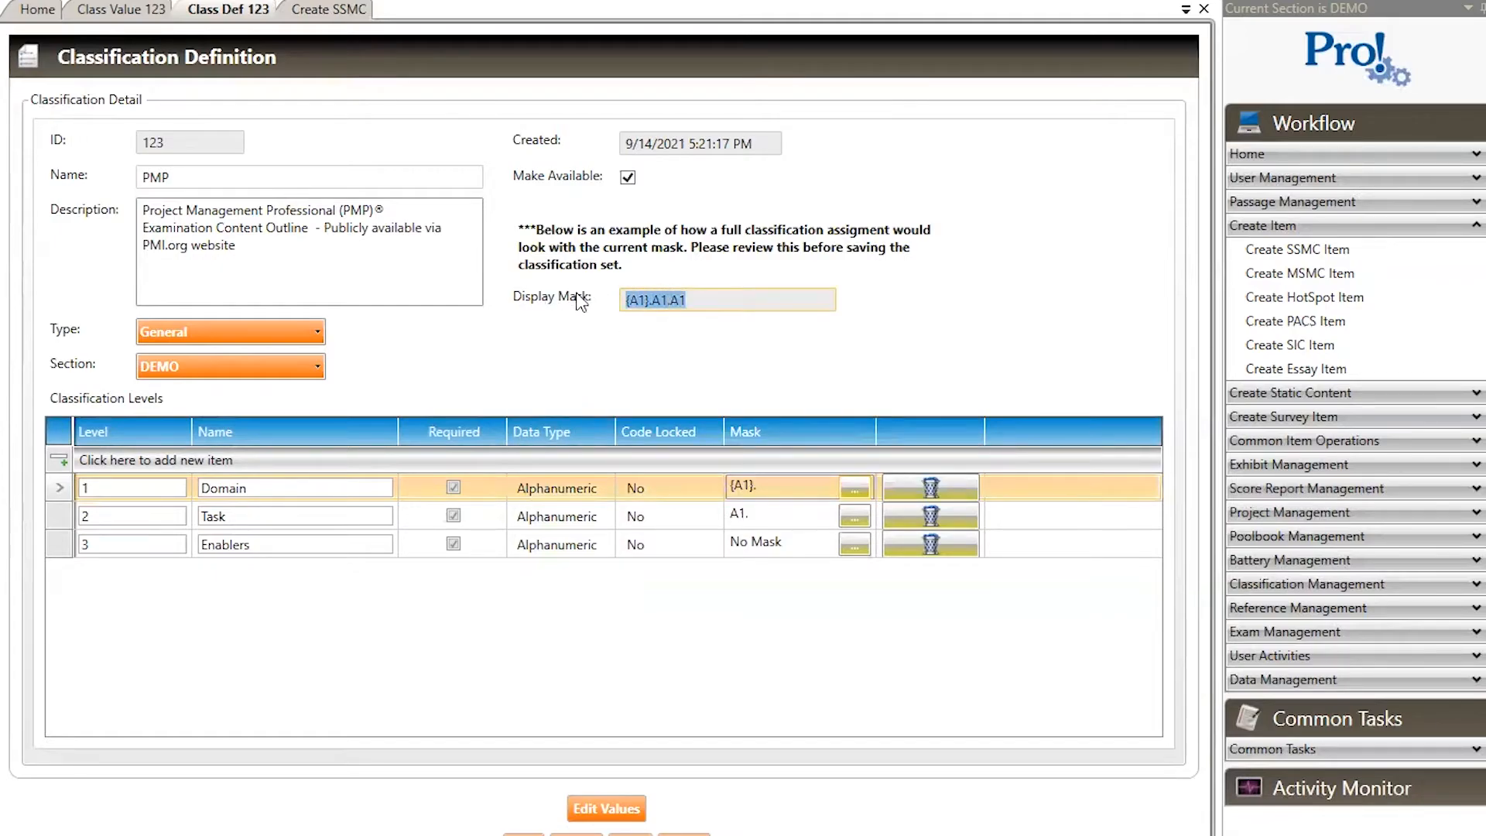
{"action": "left_click", "coordinate": [635, 305]}
{"action": "left_click_drag", "start_coordinate": [705, 302], "coordinate": [615, 307]}
{"action": "left_click", "coordinate": [628, 180]}
{"action": "left_click", "coordinate": [629, 178]}
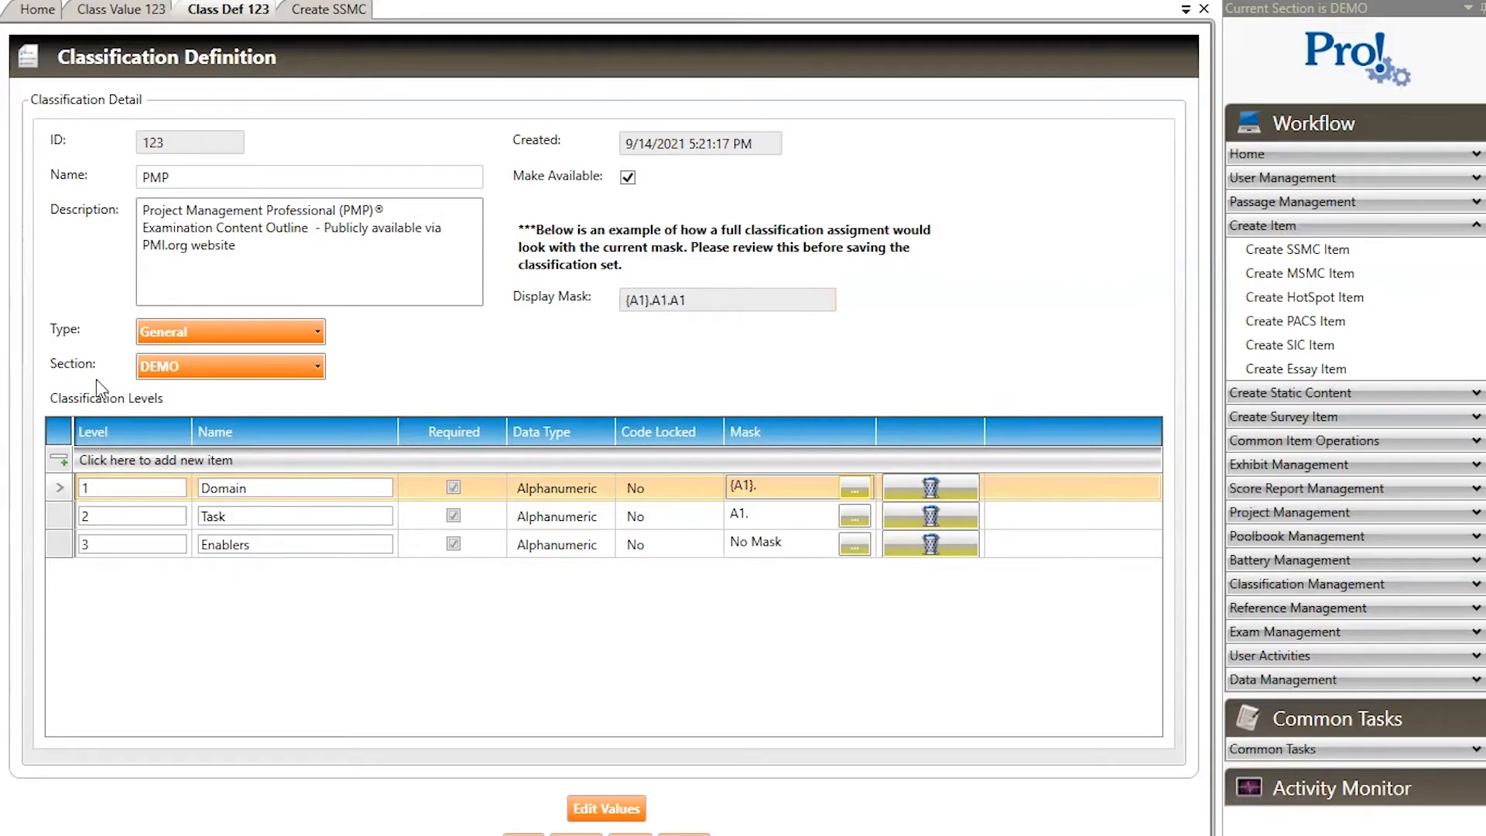
Start a classification assignment on the new single selection multiple choice item and select the PMP set from DEMO's General classifications
{"action": "left_click", "coordinate": [325, 11]}
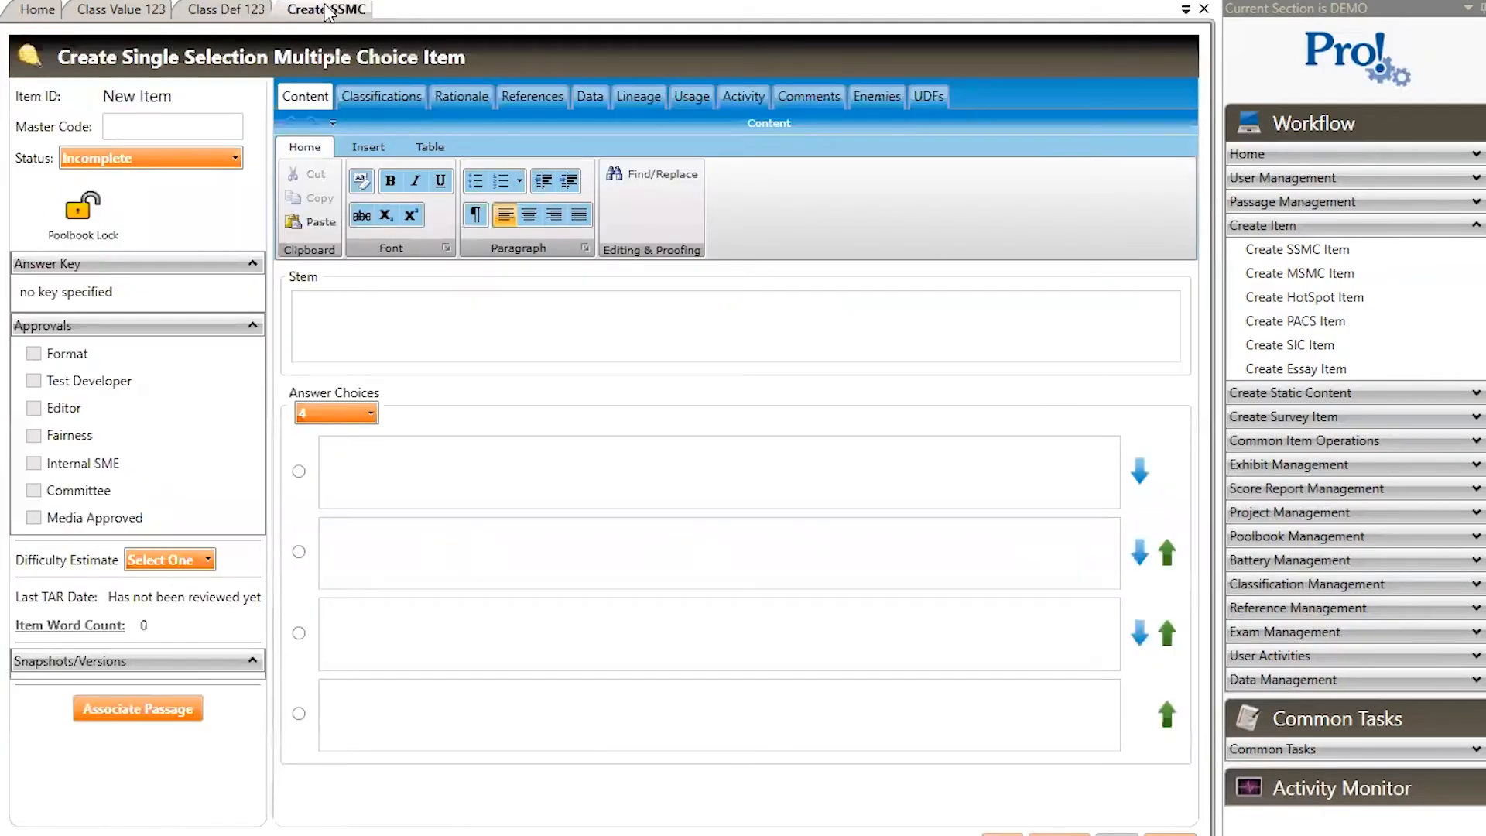
{"action": "left_click", "coordinate": [379, 98]}
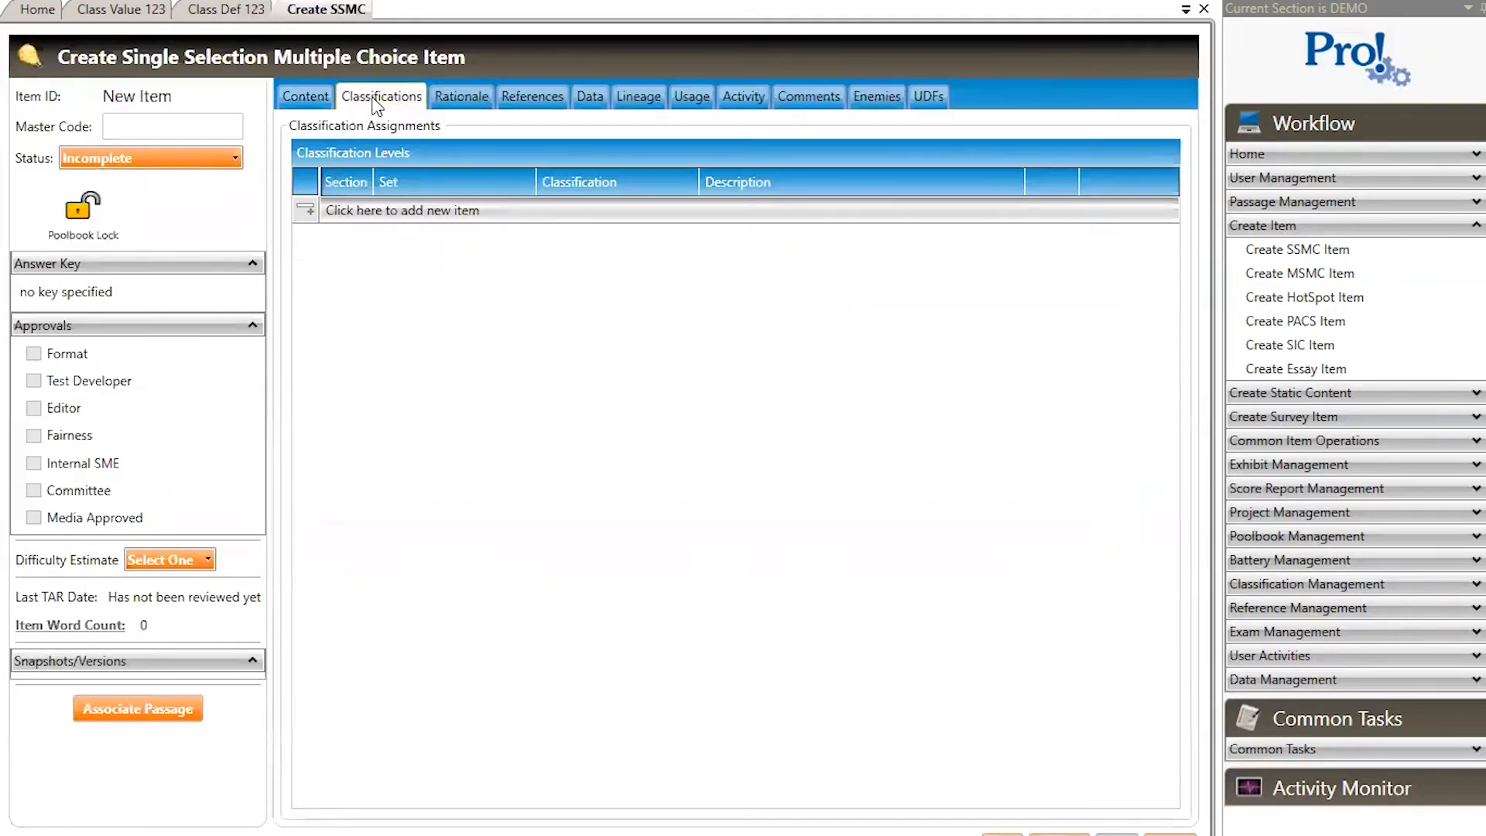
{"action": "left_click", "coordinate": [342, 216]}
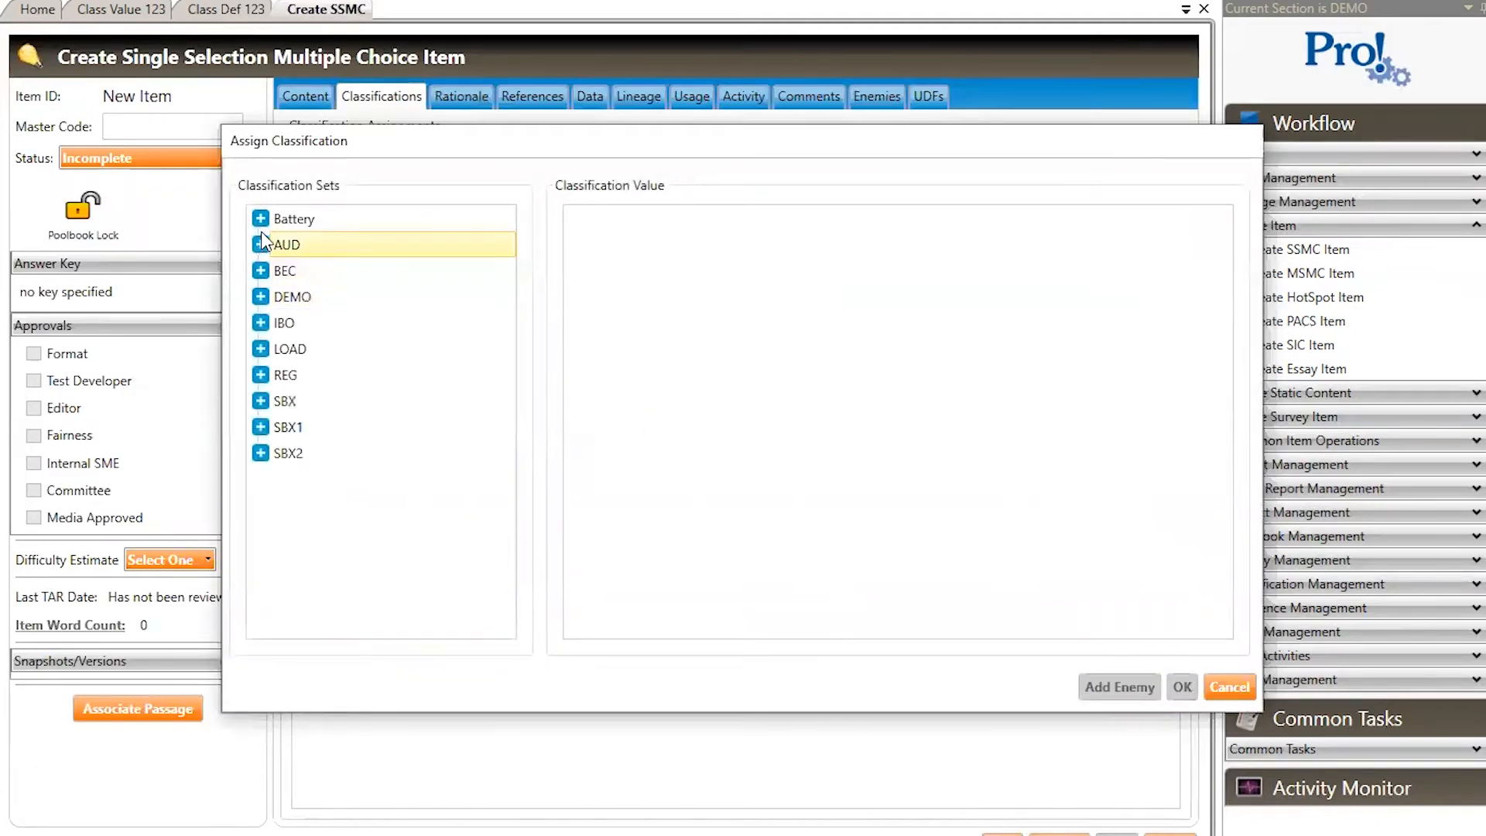
{"action": "left_click", "coordinate": [261, 297]}
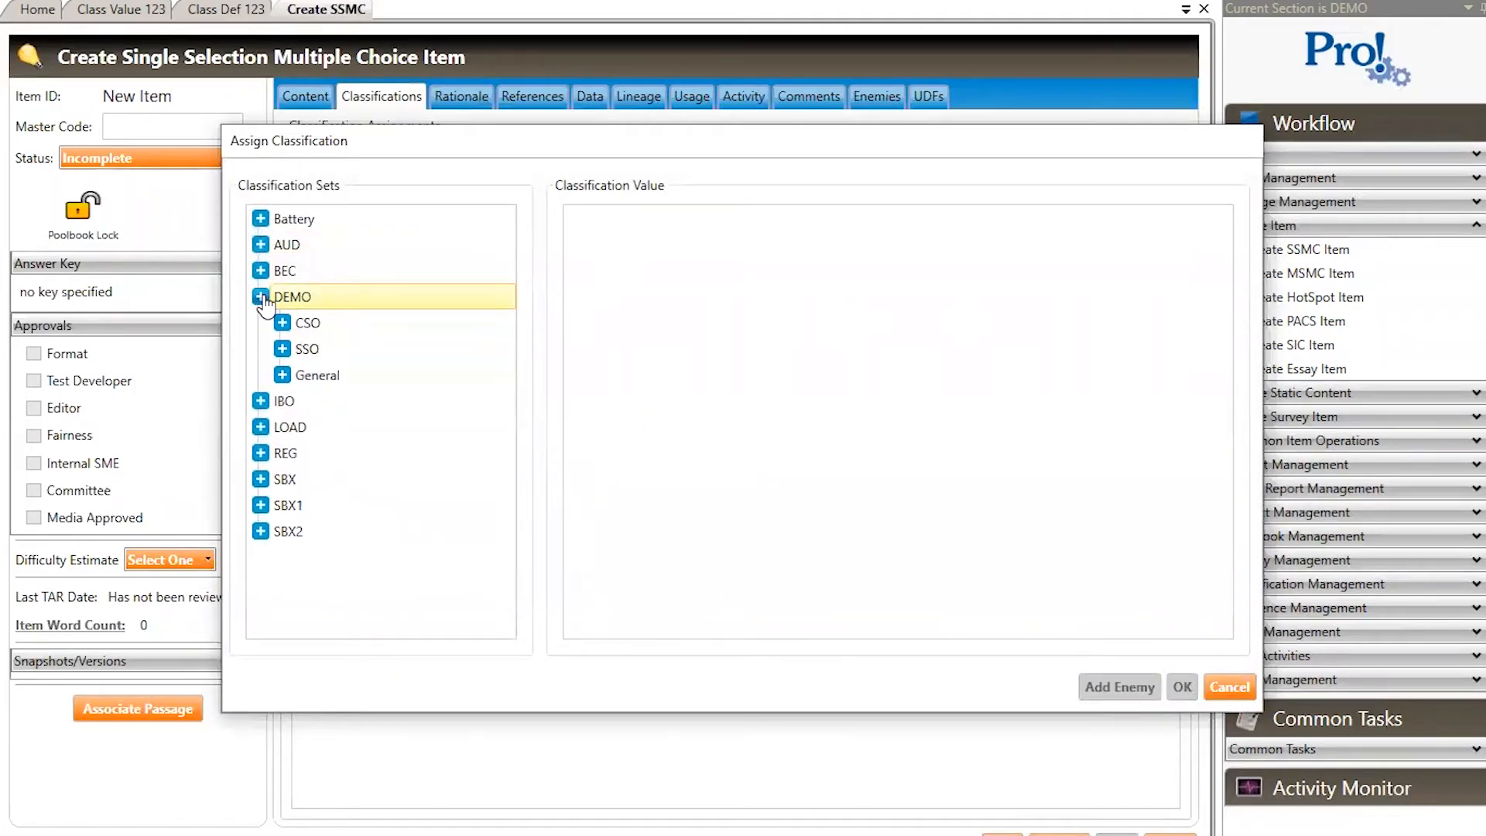
{"action": "left_click", "coordinate": [283, 375]}
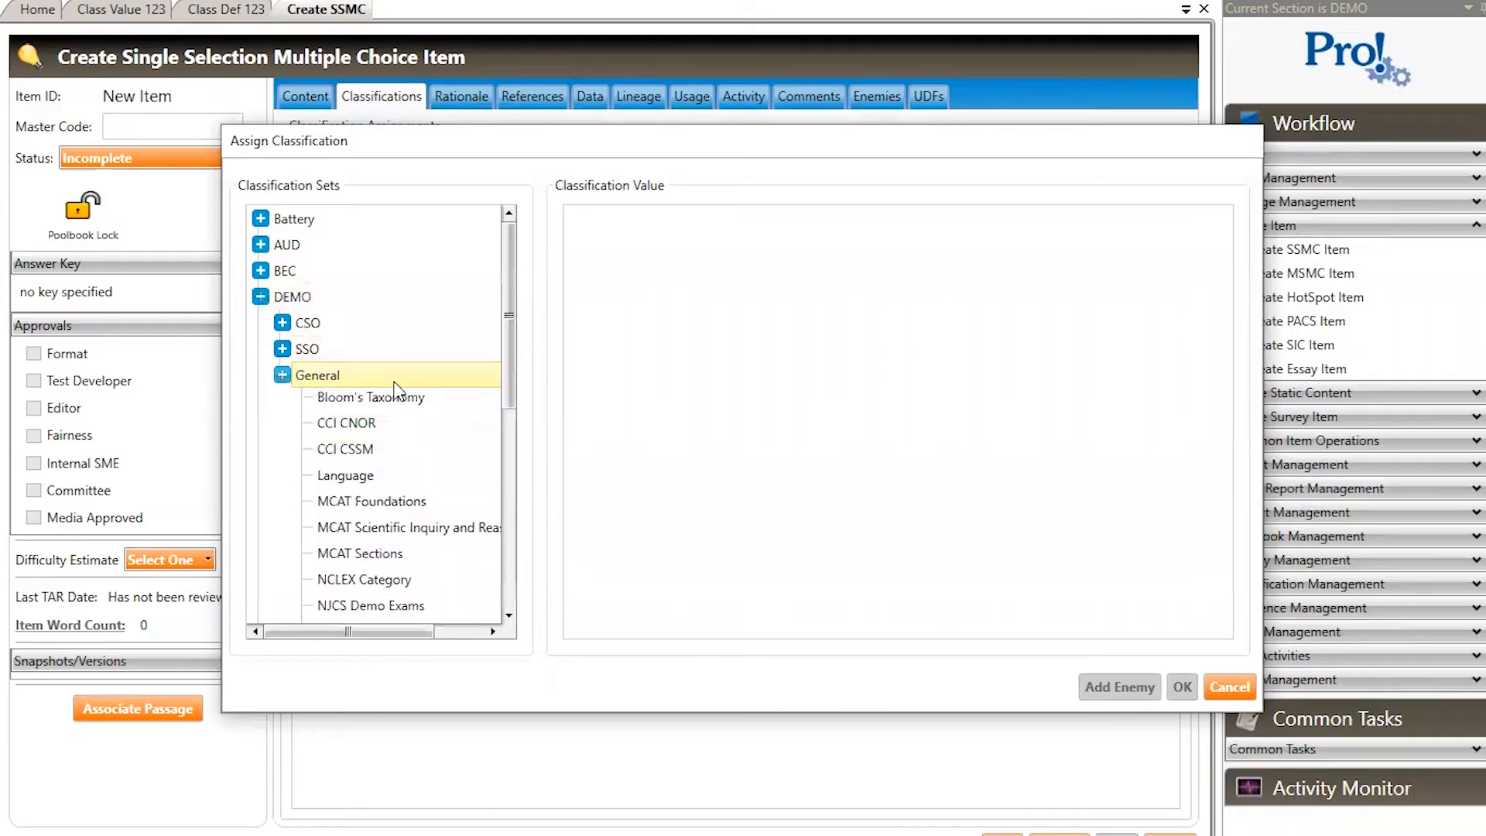
{"action": "scroll", "coordinate": [341, 457], "scroll_direction": "down", "scroll_amount": 4}
{"action": "left_click", "coordinate": [344, 457]}
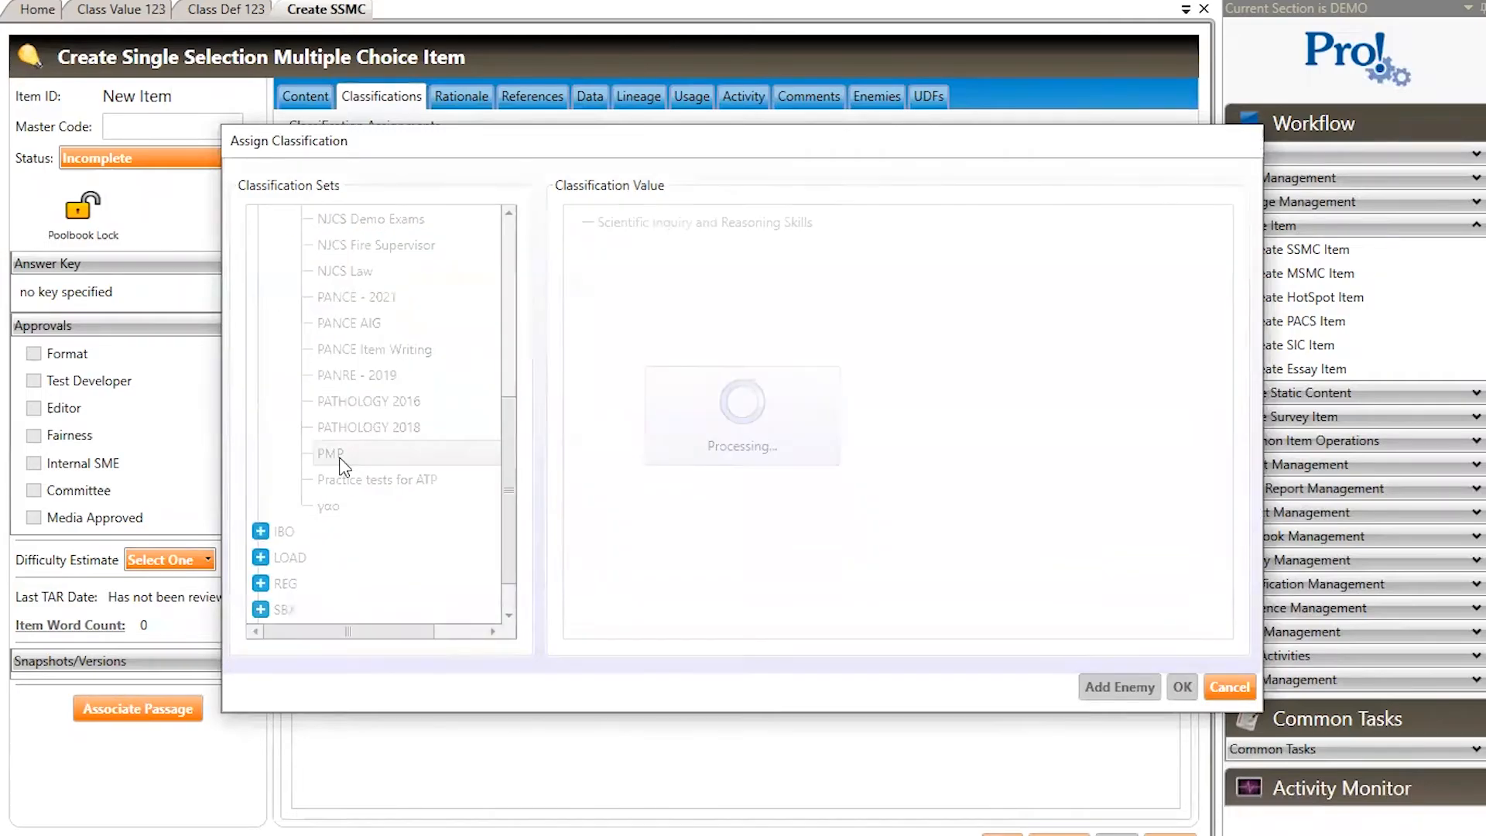
Assign the PMP value "Investigate that benefits are identified" under Business Environment, Evaluate and deliver project benefits and value
{"action": "left_click", "coordinate": [606, 301]}
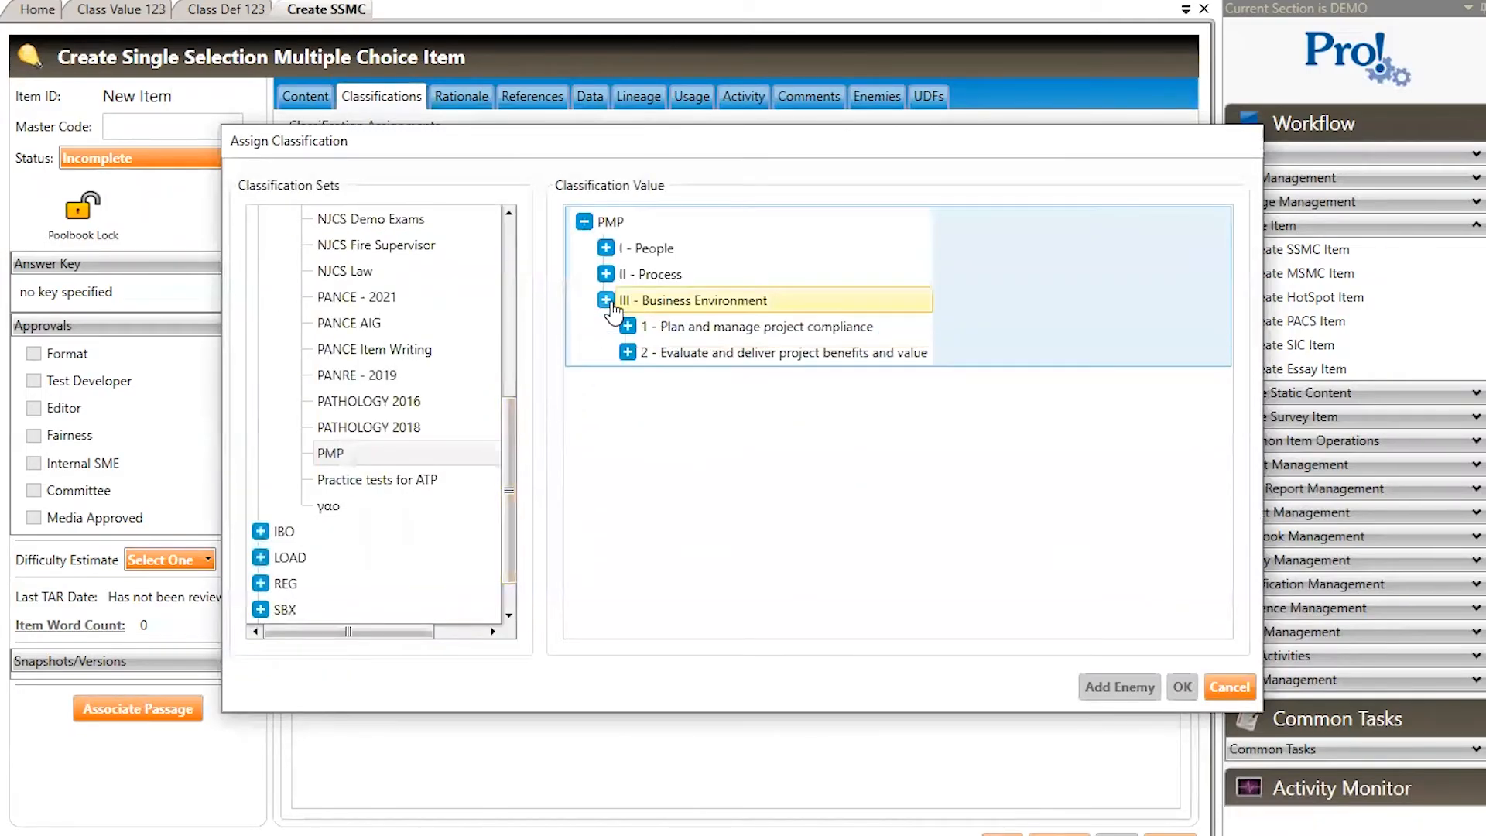
{"action": "left_click", "coordinate": [628, 353]}
{"action": "left_click", "coordinate": [731, 383]}
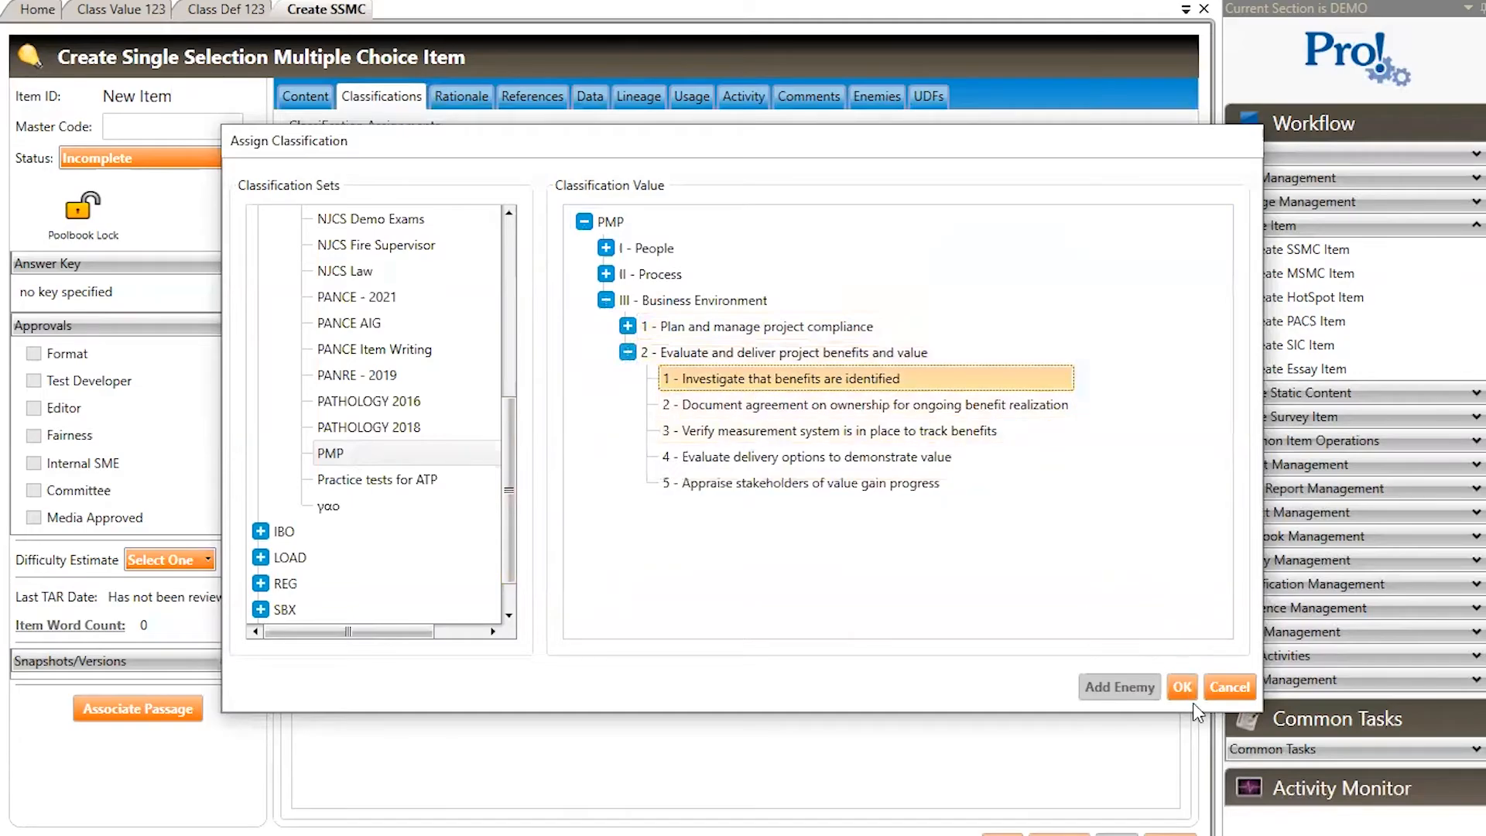
{"action": "left_click", "coordinate": [1182, 687]}
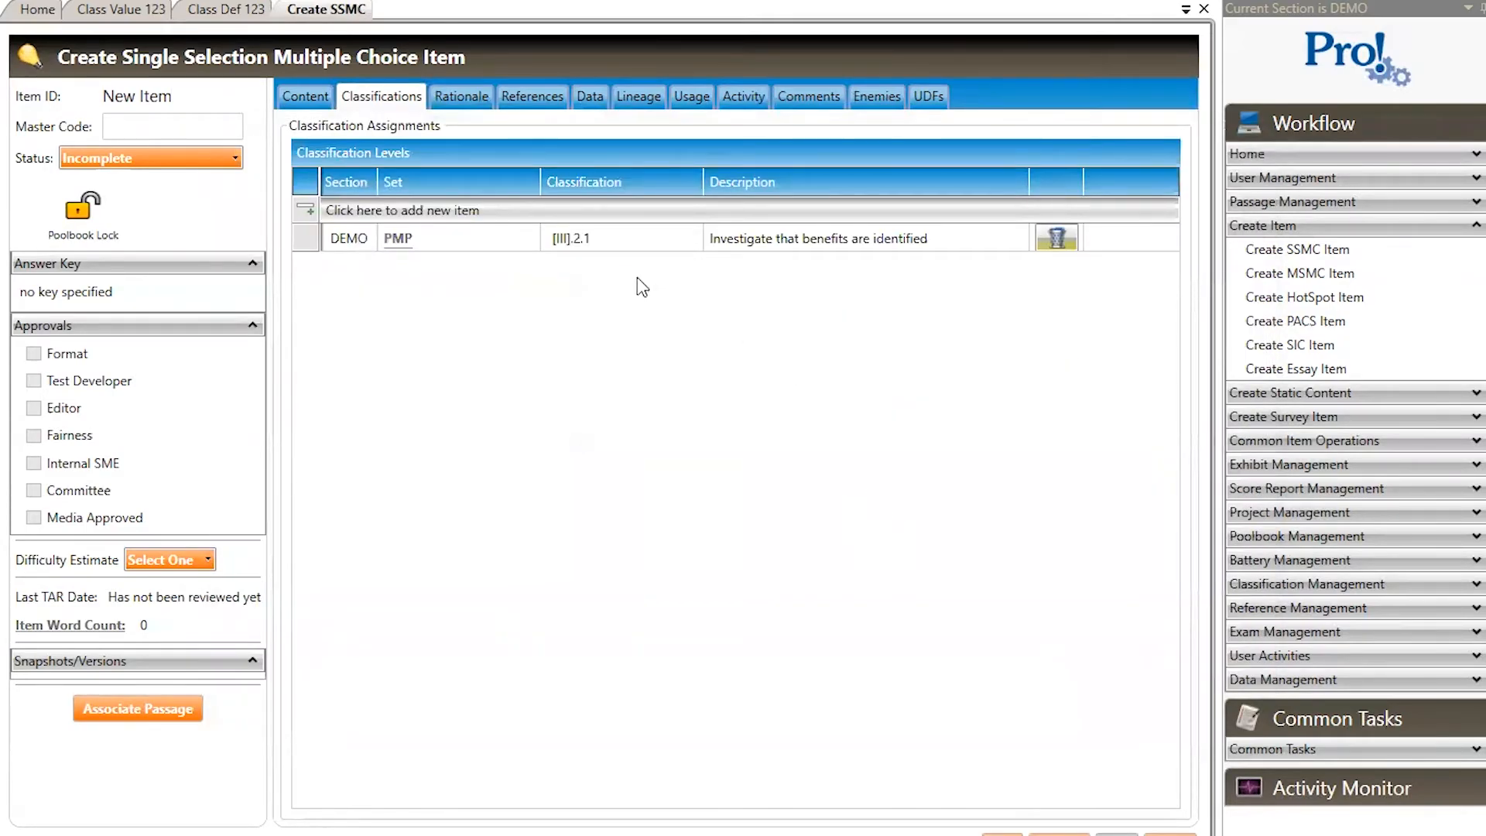
{"action": "mouse_move", "coordinate": [554, 248]}
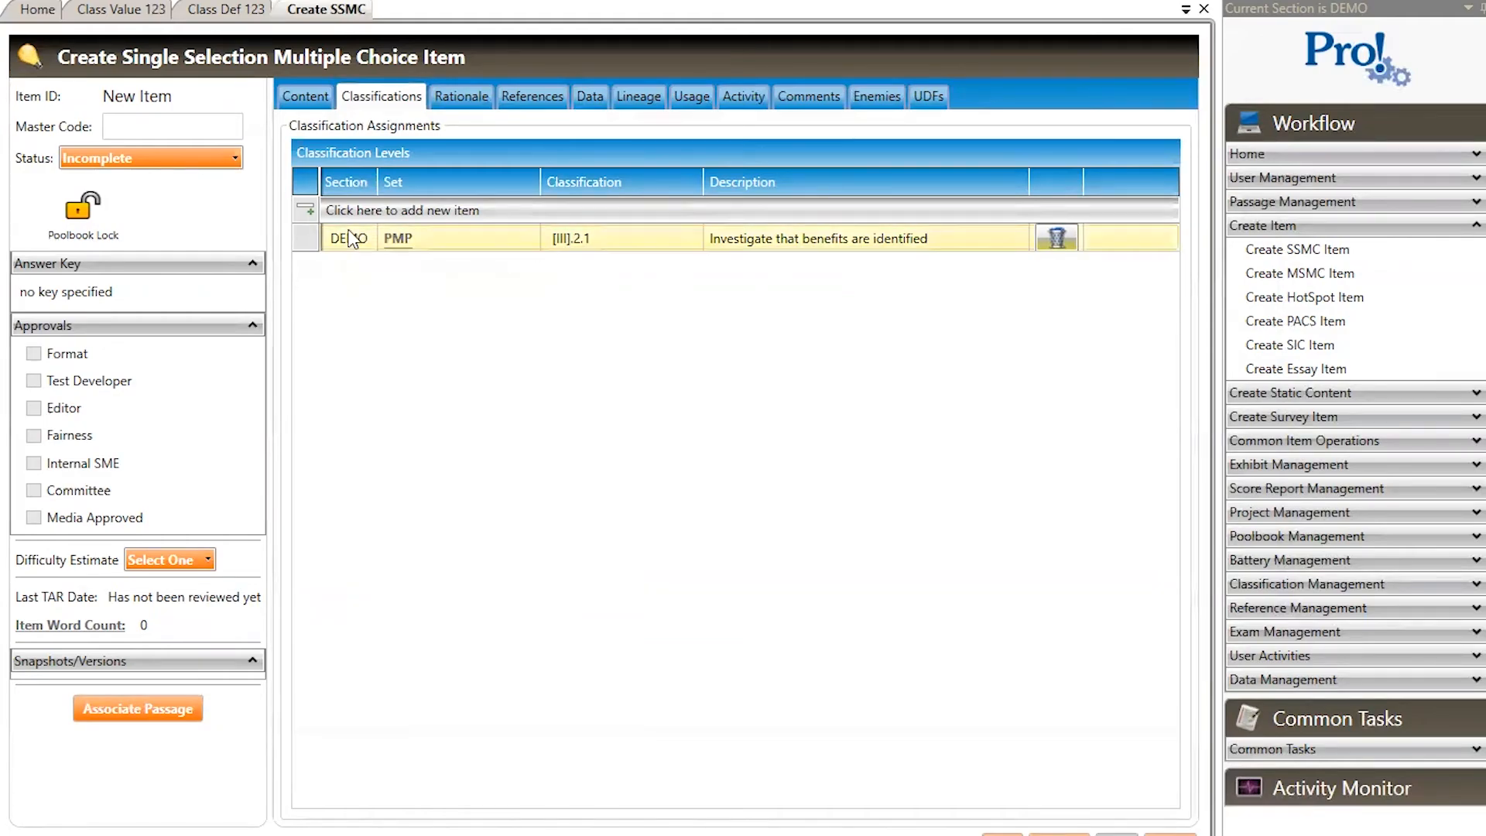
Add a second classification assignment to the item using the Ability value of Battery's general Haladyna Cognitive Taxonomy set
{"action": "left_click", "coordinate": [346, 213]}
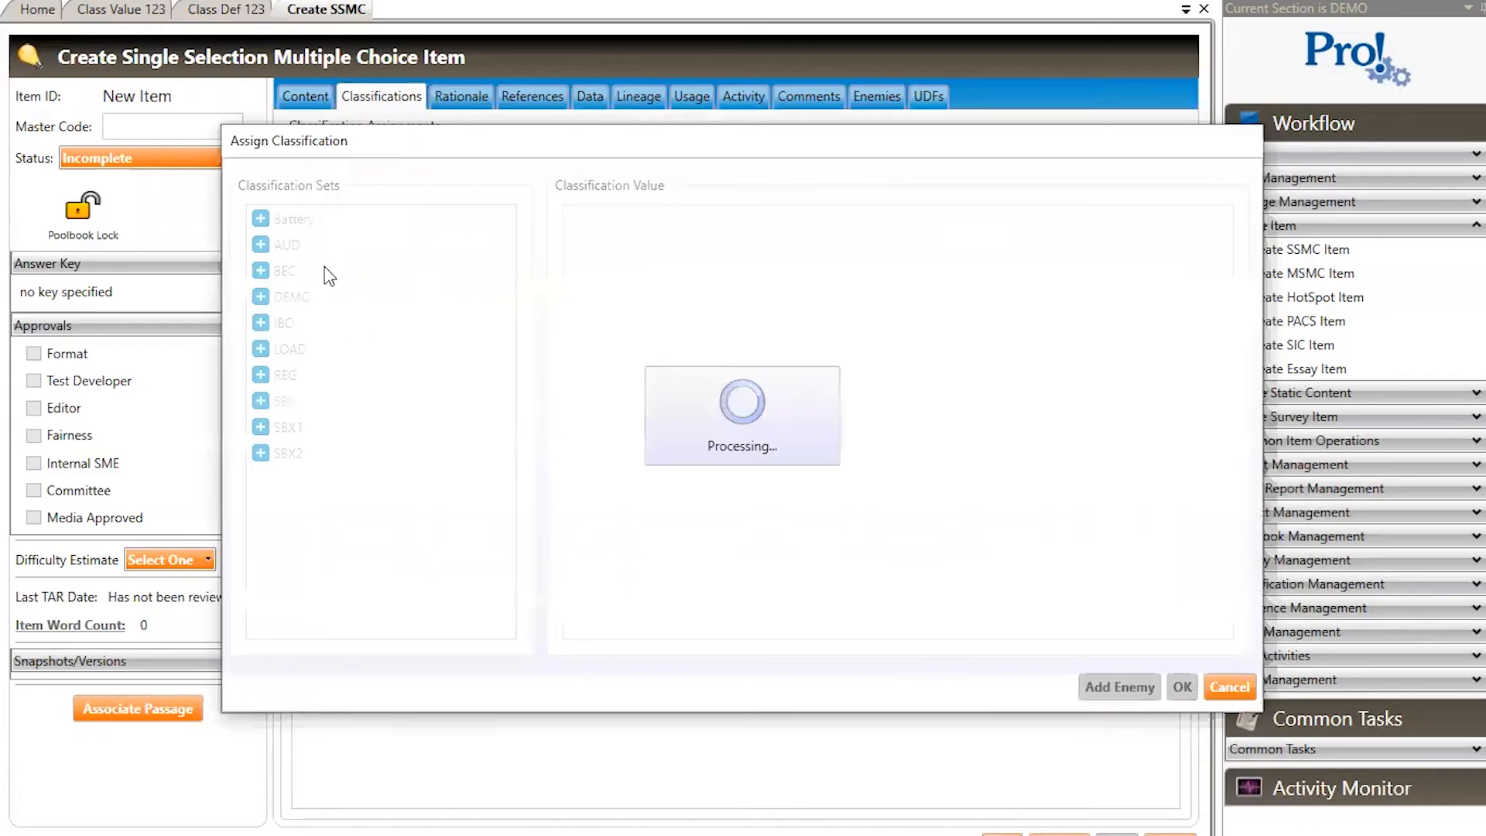
{"action": "left_click", "coordinate": [291, 219]}
{"action": "left_click", "coordinate": [261, 218]}
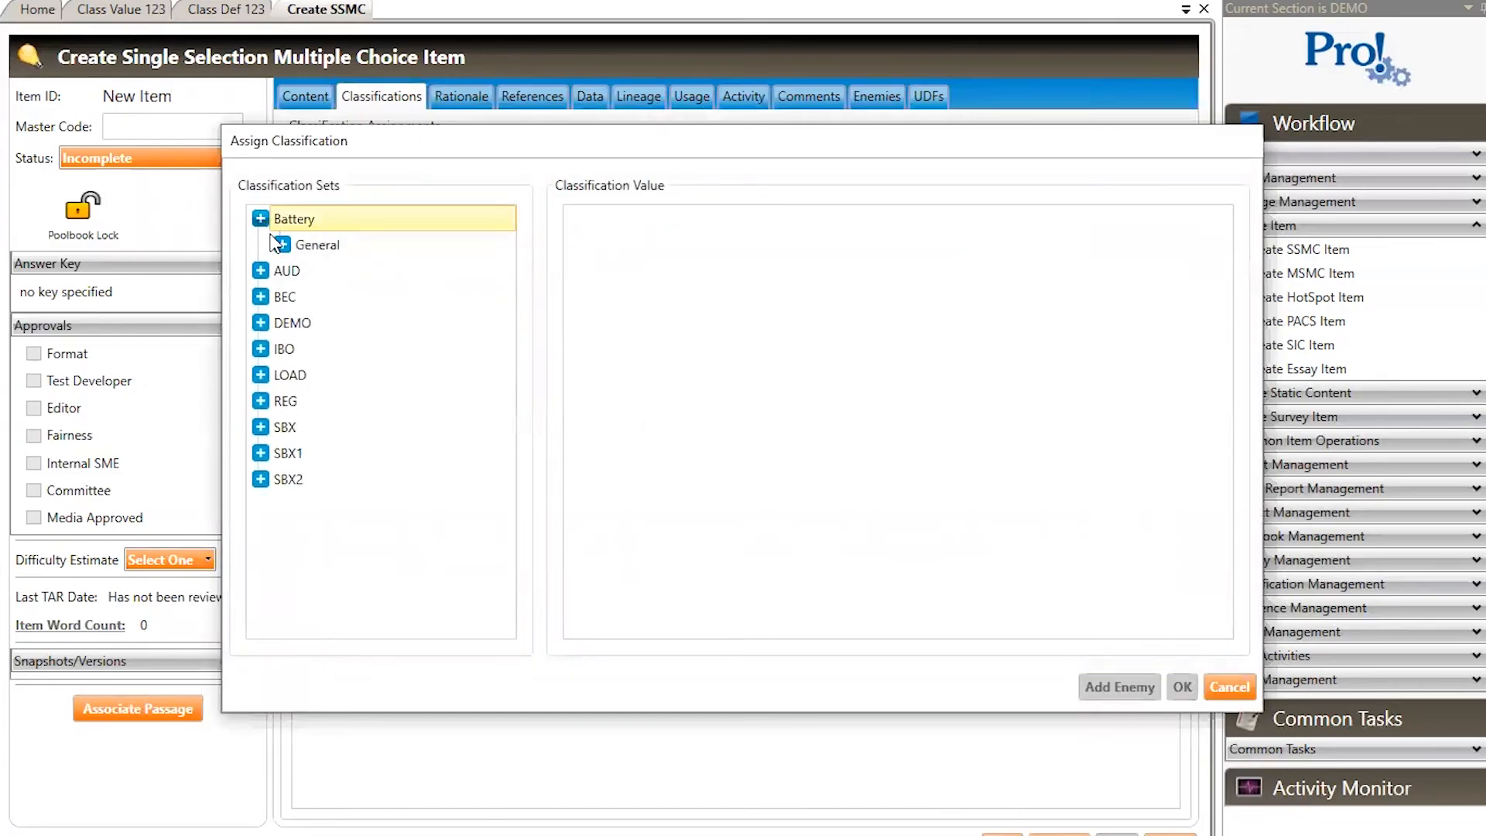
{"action": "left_click", "coordinate": [282, 244]}
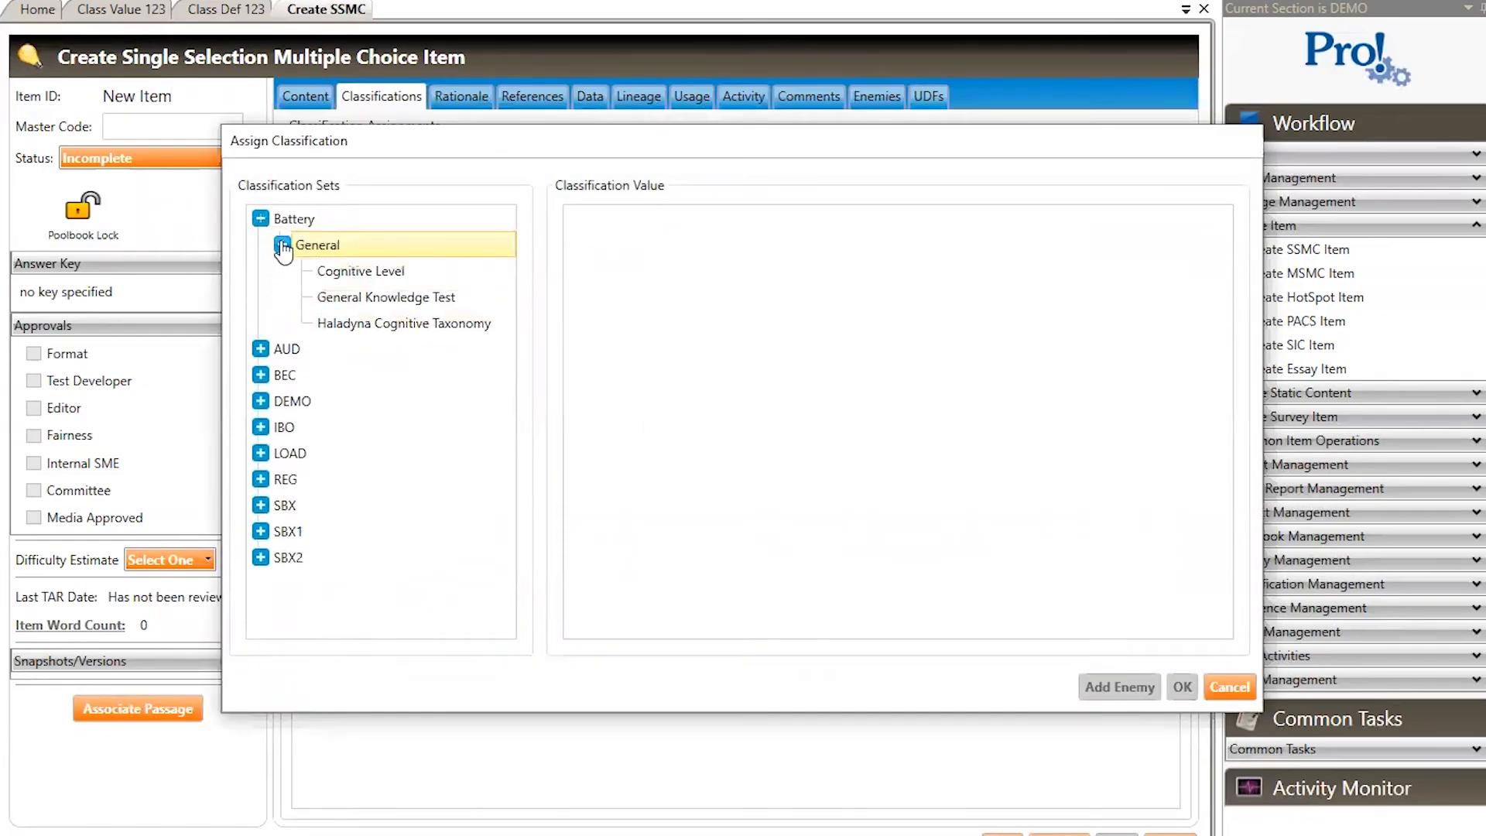
{"action": "left_click", "coordinate": [376, 323]}
{"action": "left_click", "coordinate": [774, 249]}
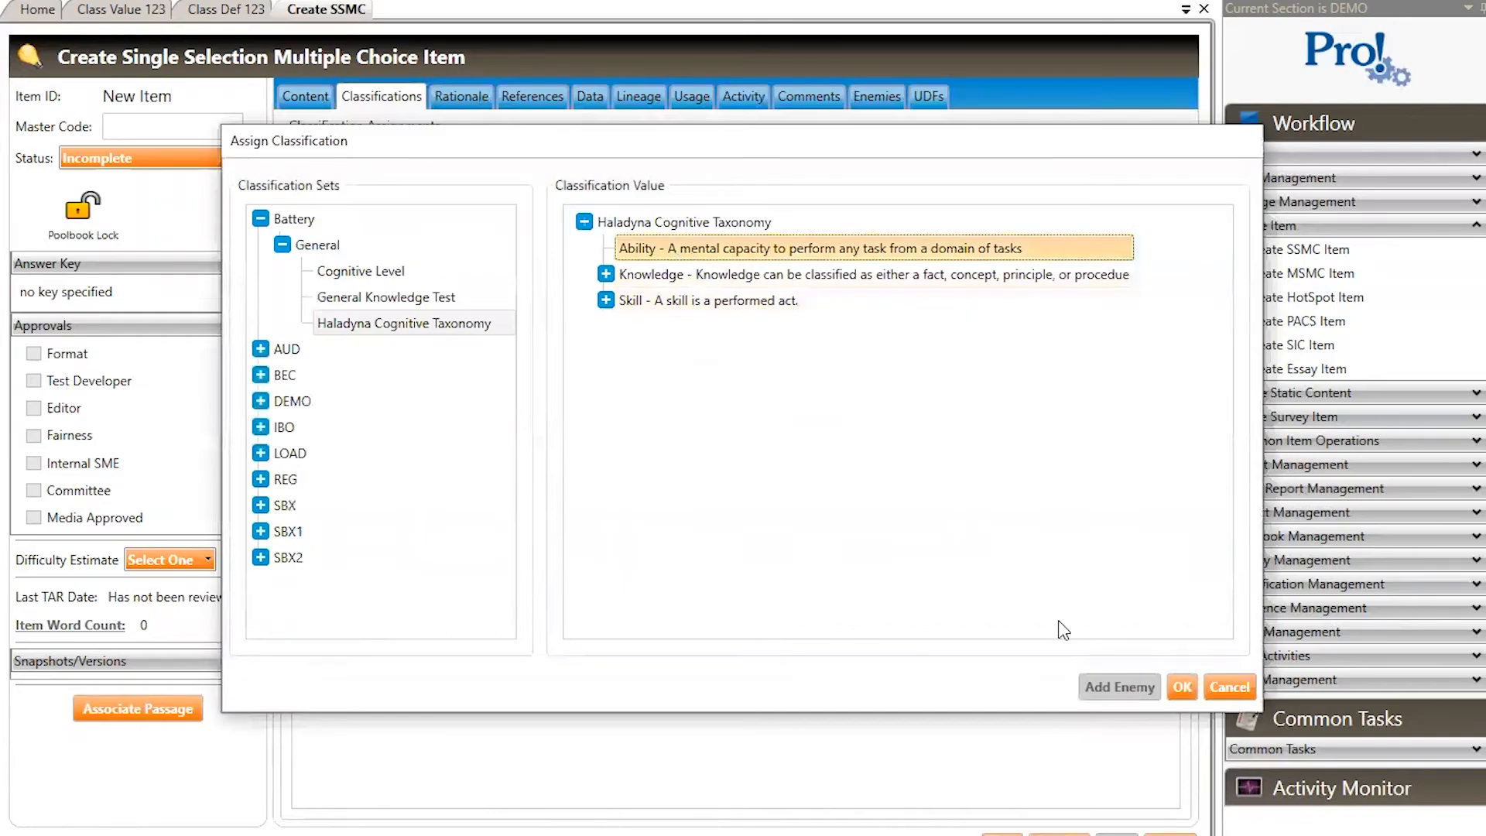
{"action": "left_click", "coordinate": [1183, 687]}
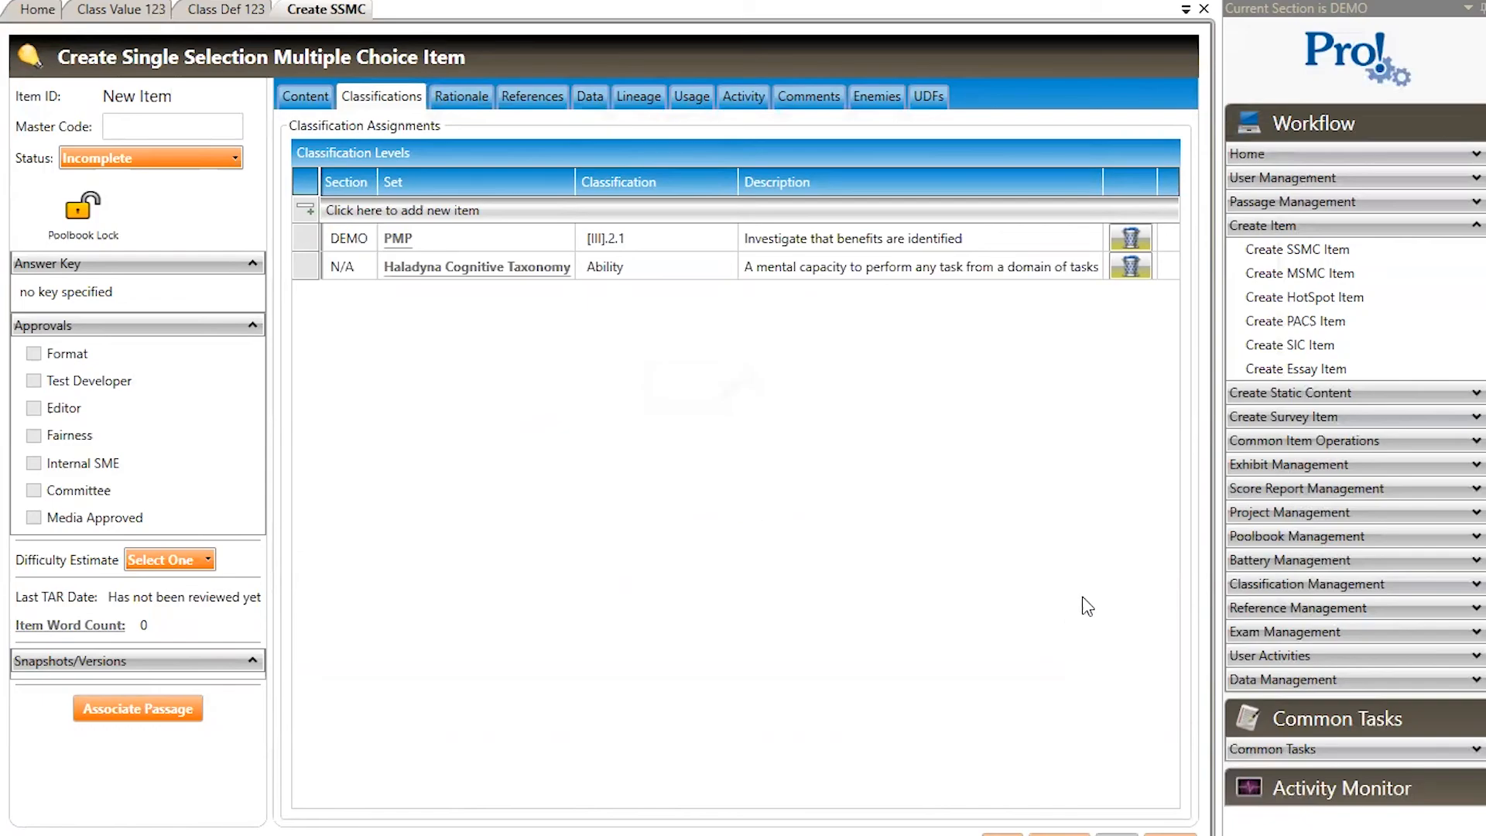
View the Classification Management options and return to the PMP classification values
{"action": "left_click", "coordinate": [1285, 586]}
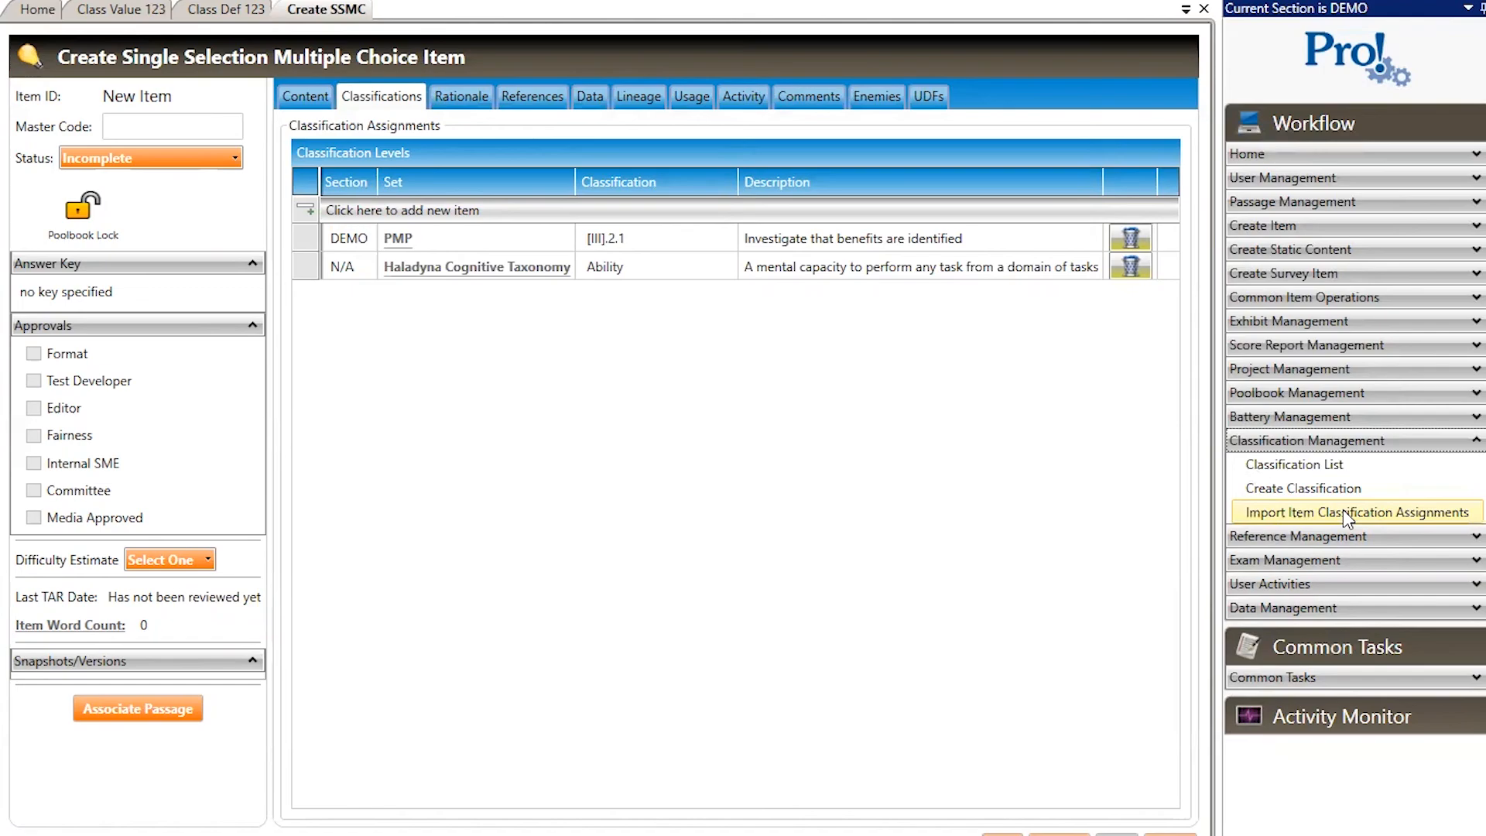
{"action": "left_click", "coordinate": [116, 10]}
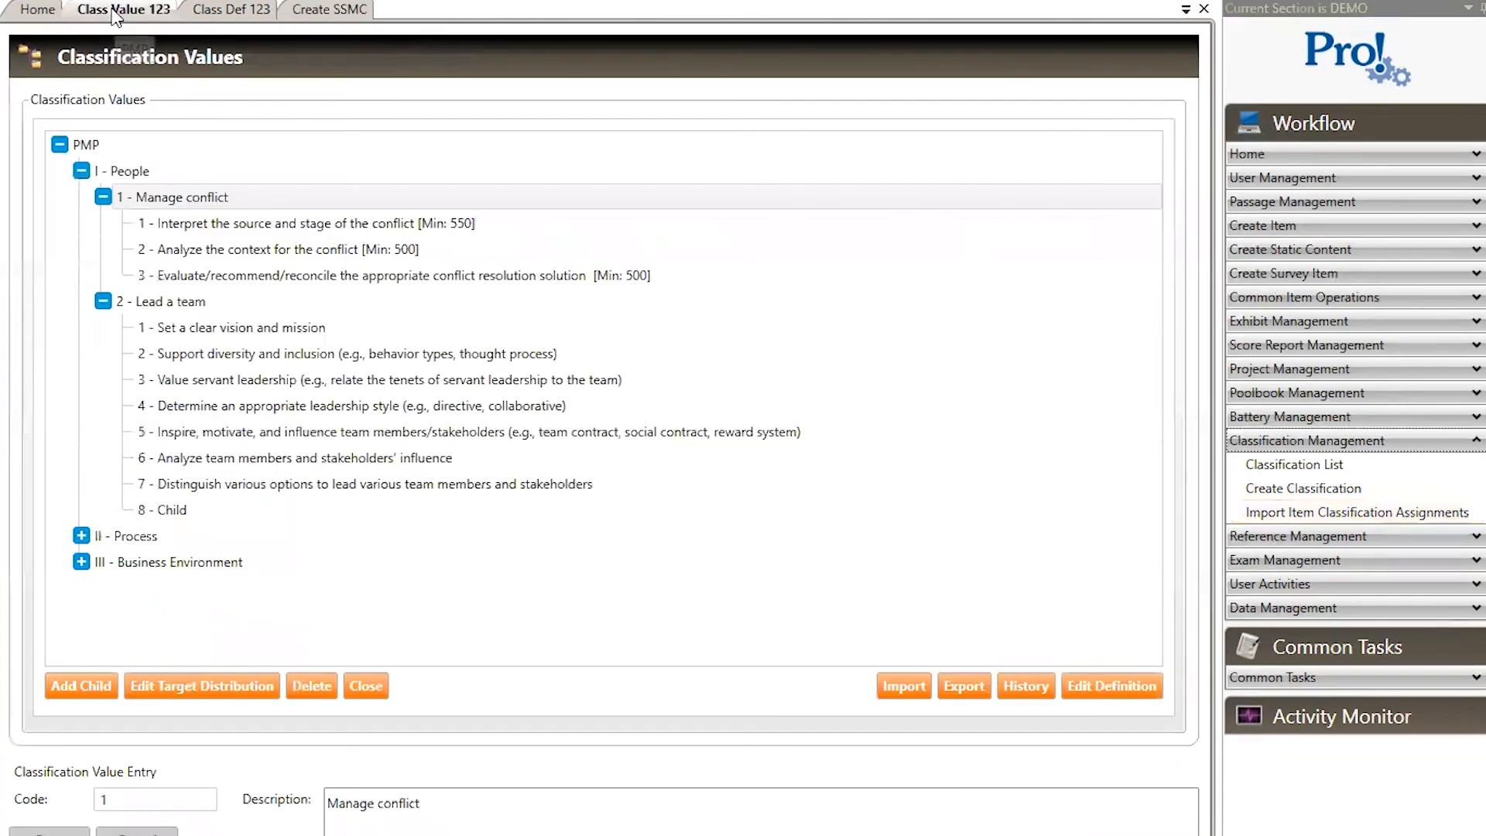